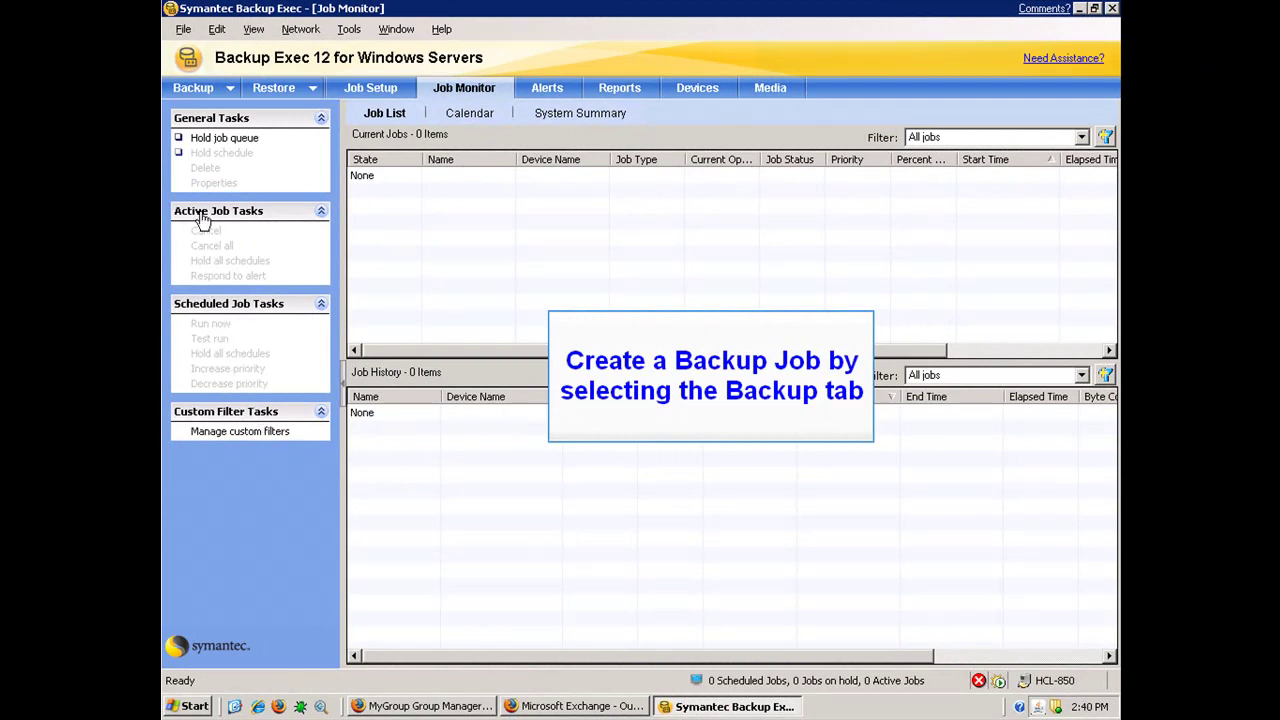
- Start a new backup job and select the Microsoft Information Store of cLab-944 in the company.local Active Directory domain
left_click(194, 90)
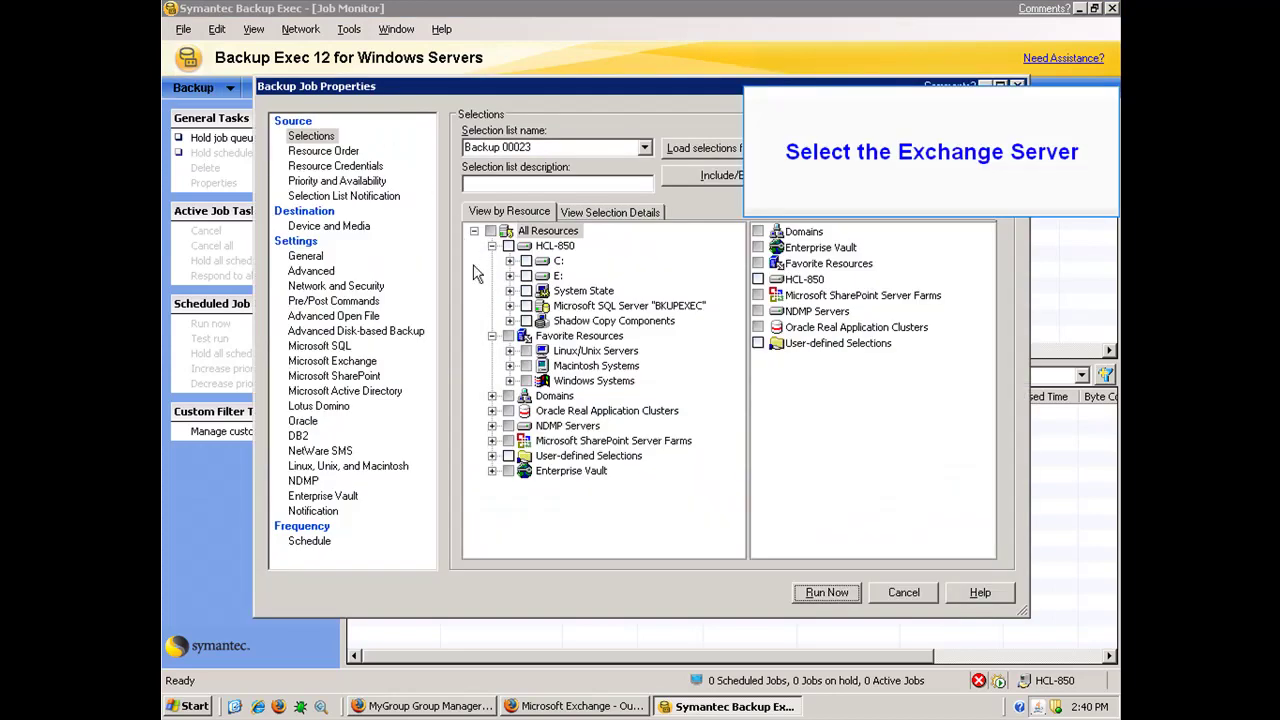
left_click(492, 396)
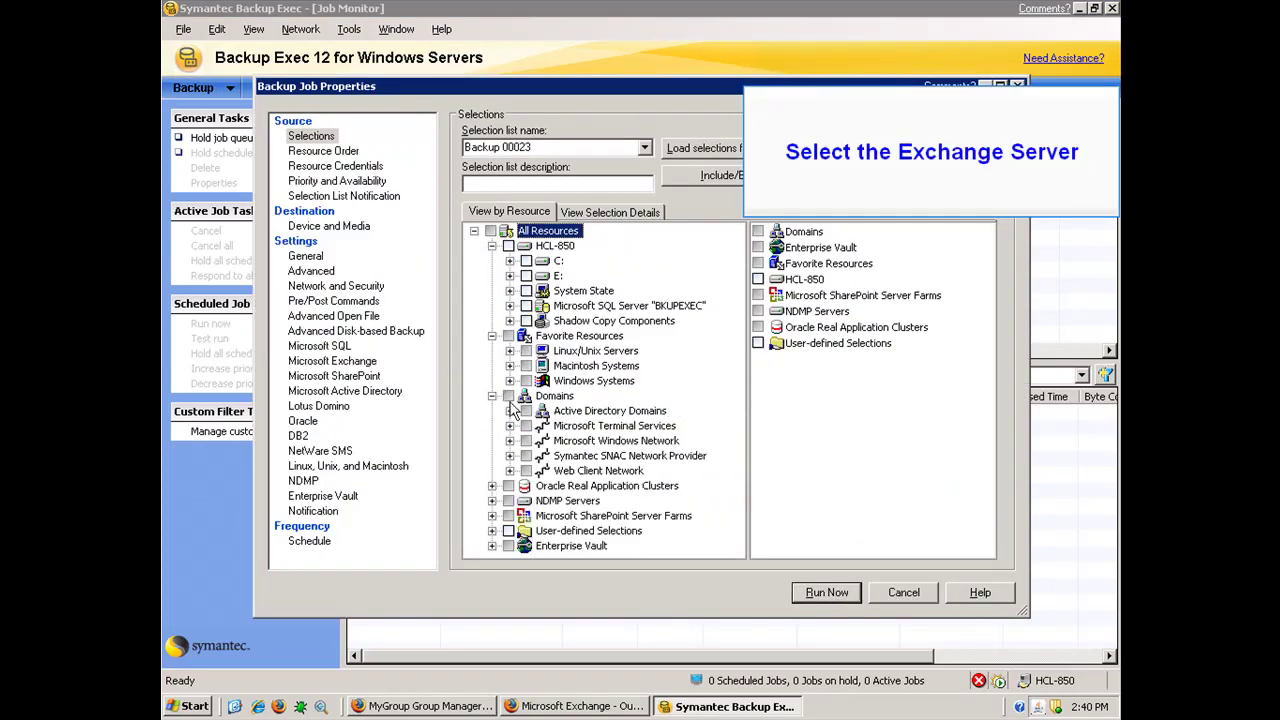
left_click(510, 411)
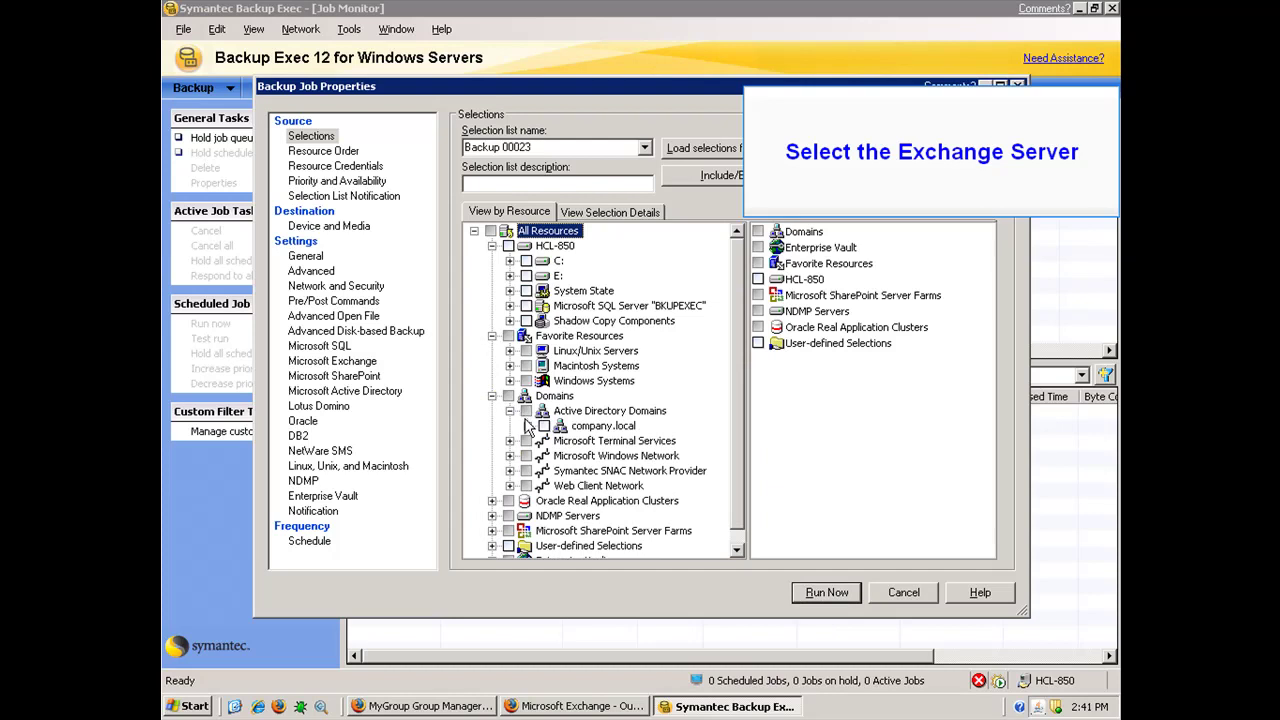
left_click(527, 426)
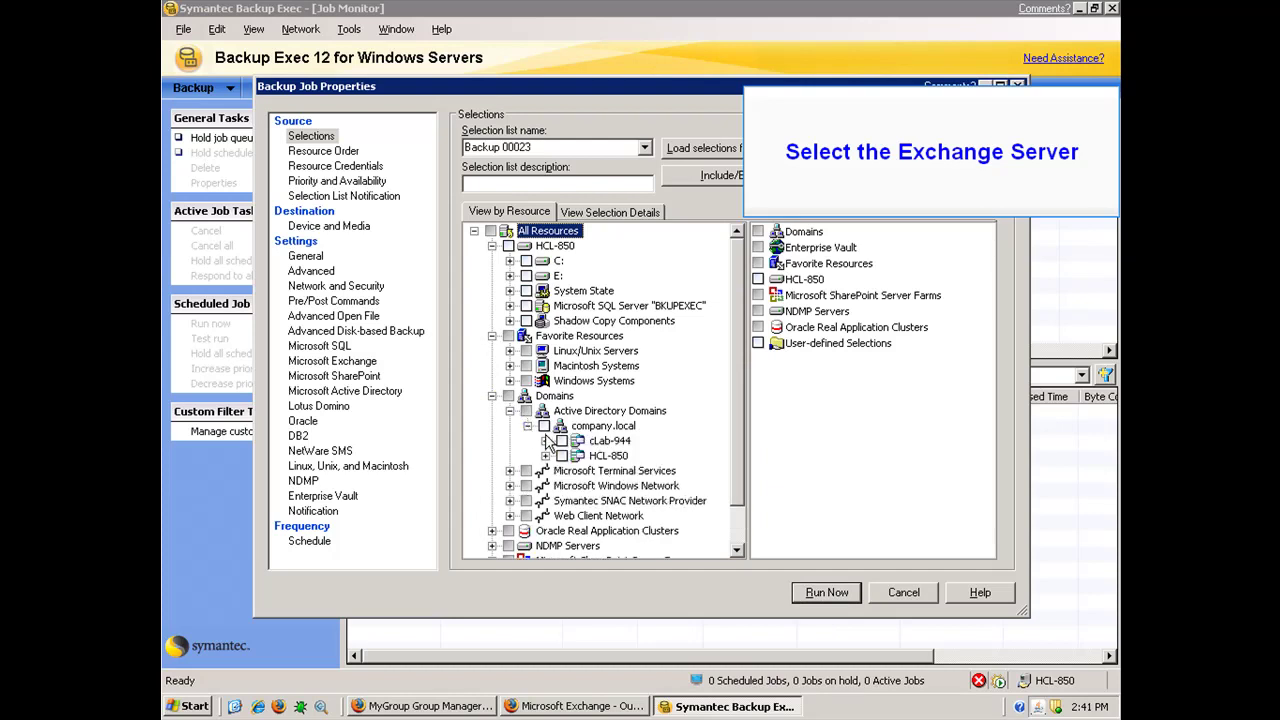
left_click(545, 441)
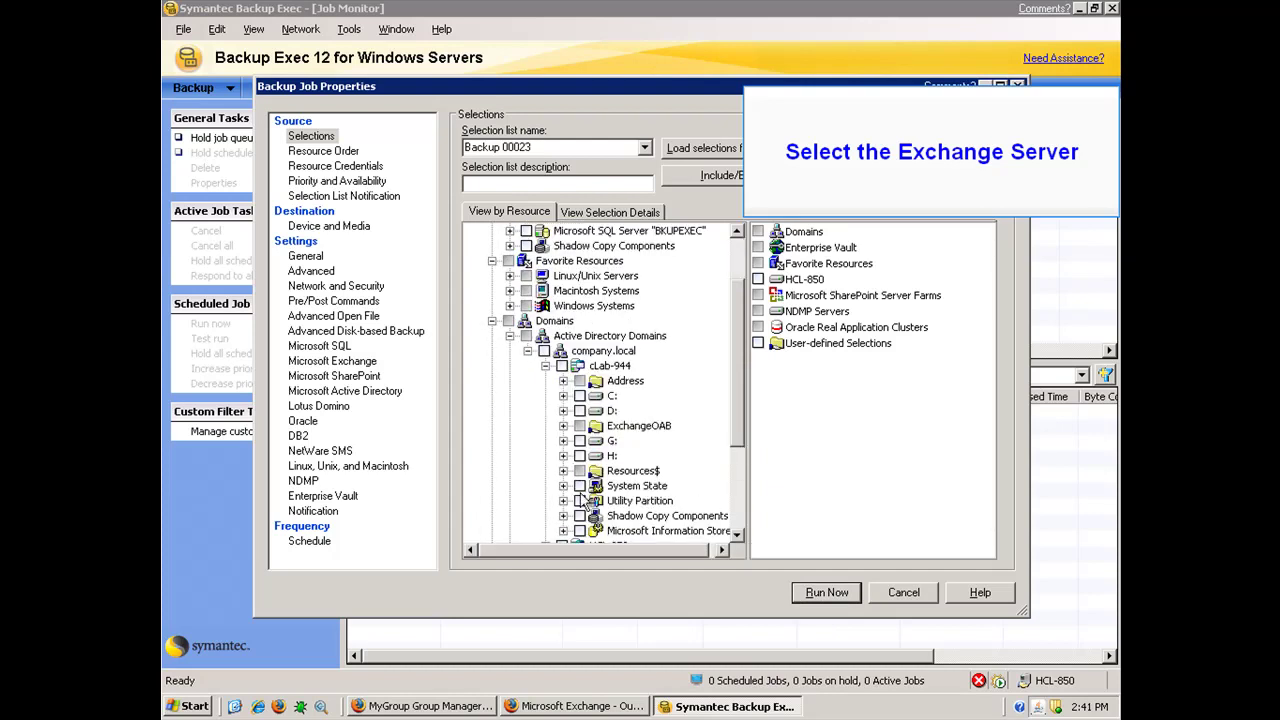
left_click(581, 531)
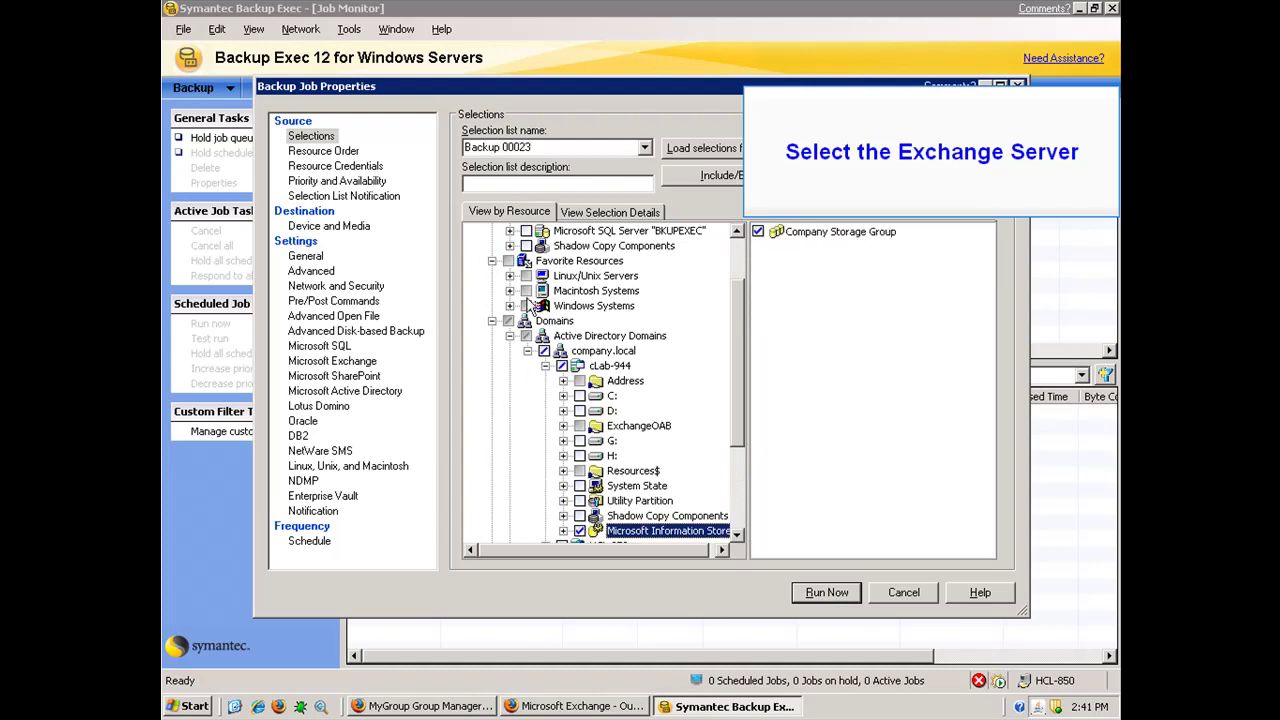
- Name the selection list "Exchange Server" and give it the description "Information Store"
triple_click(527, 148)
type("Exc")
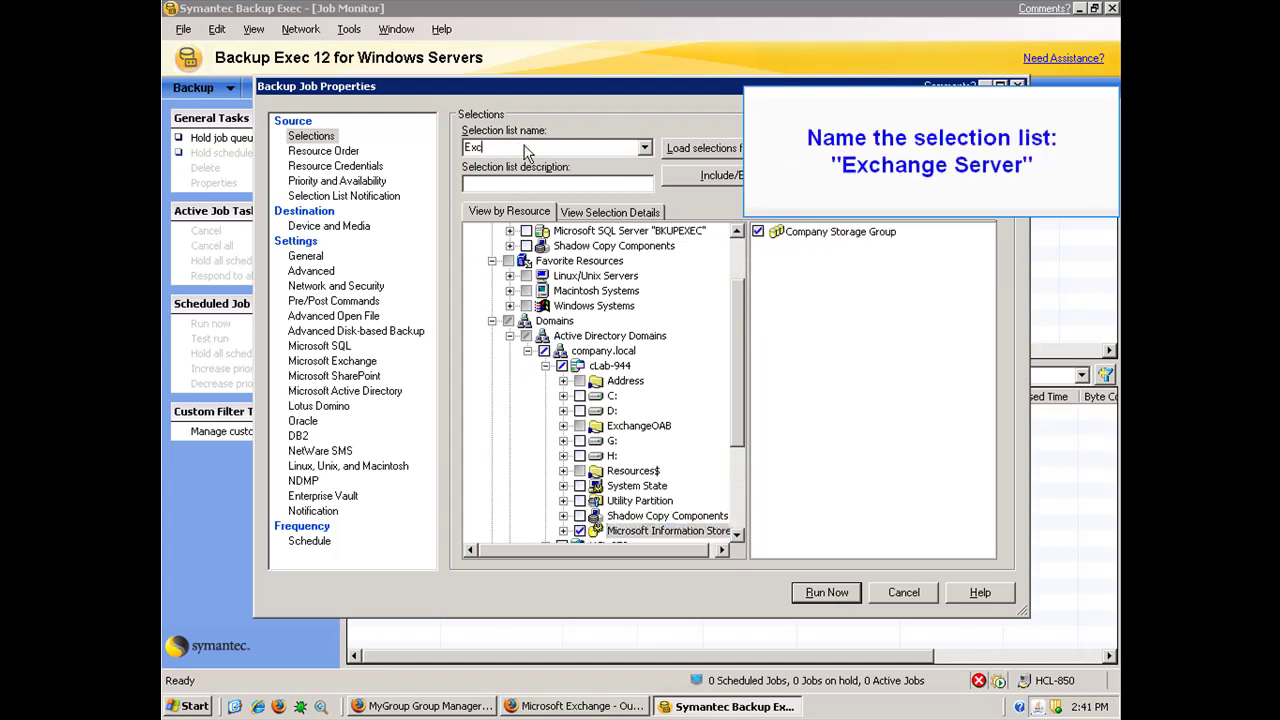
type("hange Server")
left_click(508, 185)
type("Informati")
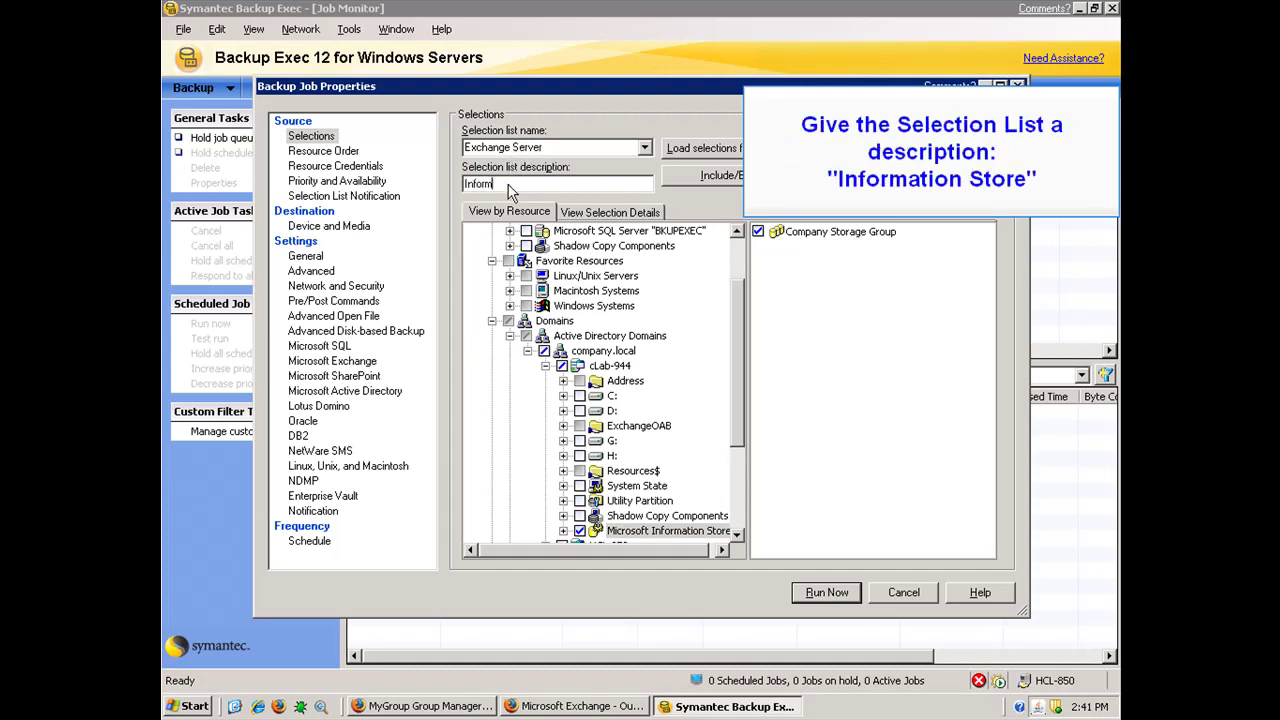
type("on Store")
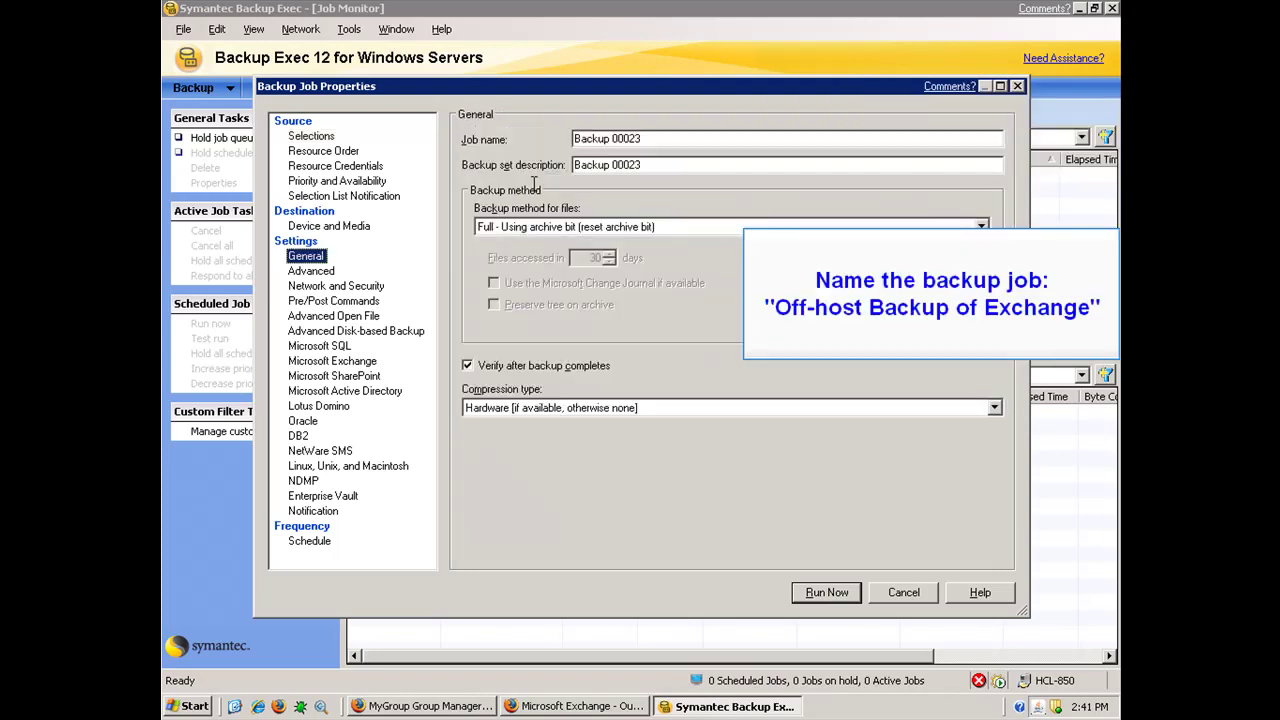
- Name the backup job "Off-host Backup of Exchange" in its general settings
triple_click(621, 138)
type("Of")
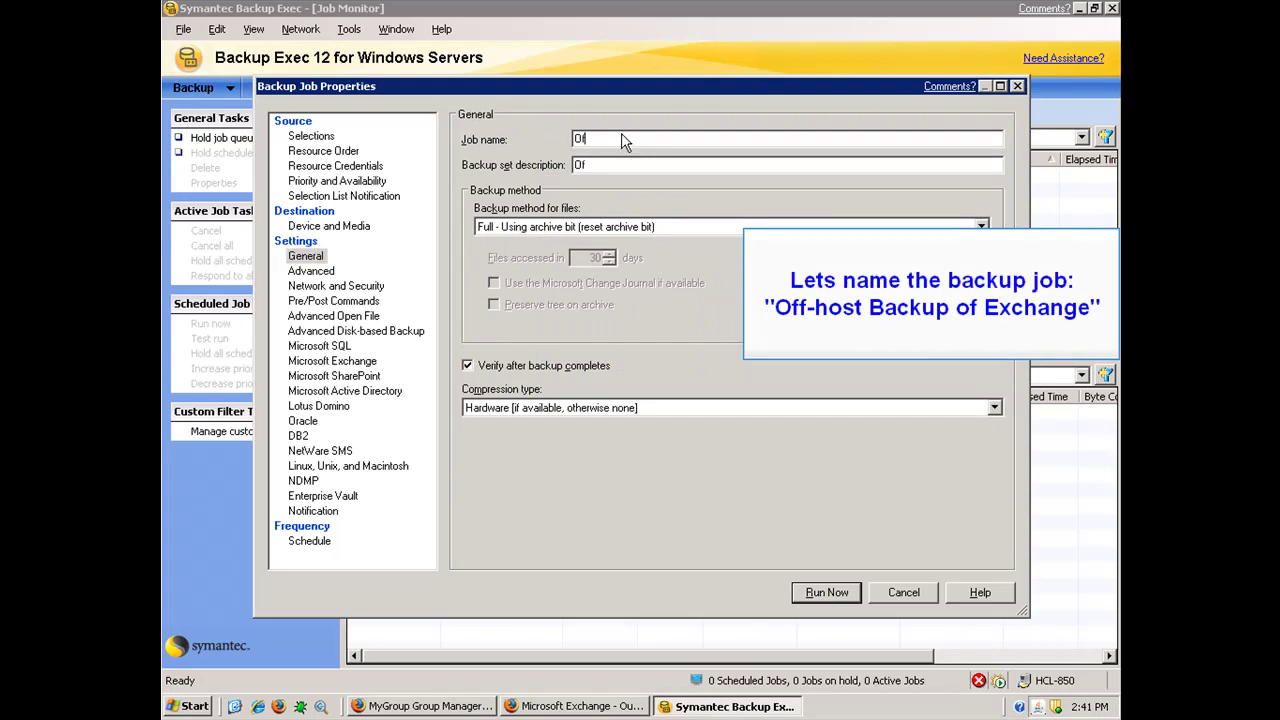
type("f-host Backup")
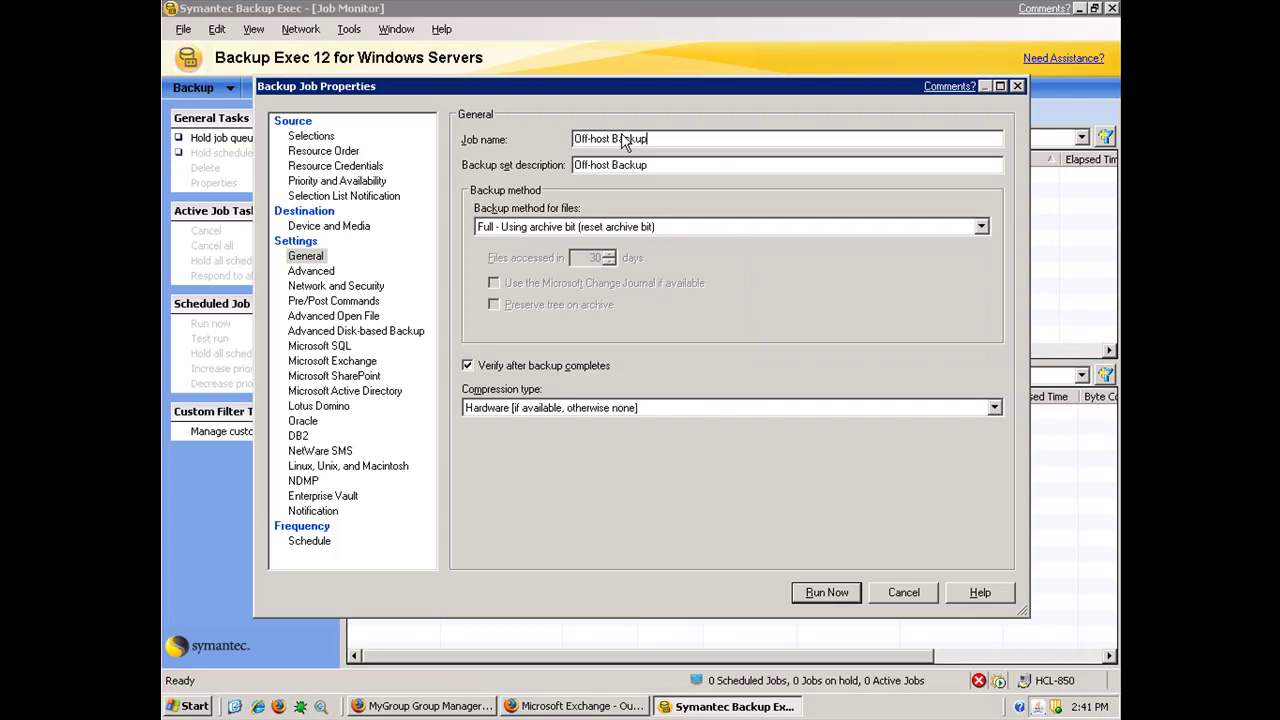
type(" of Exchange")
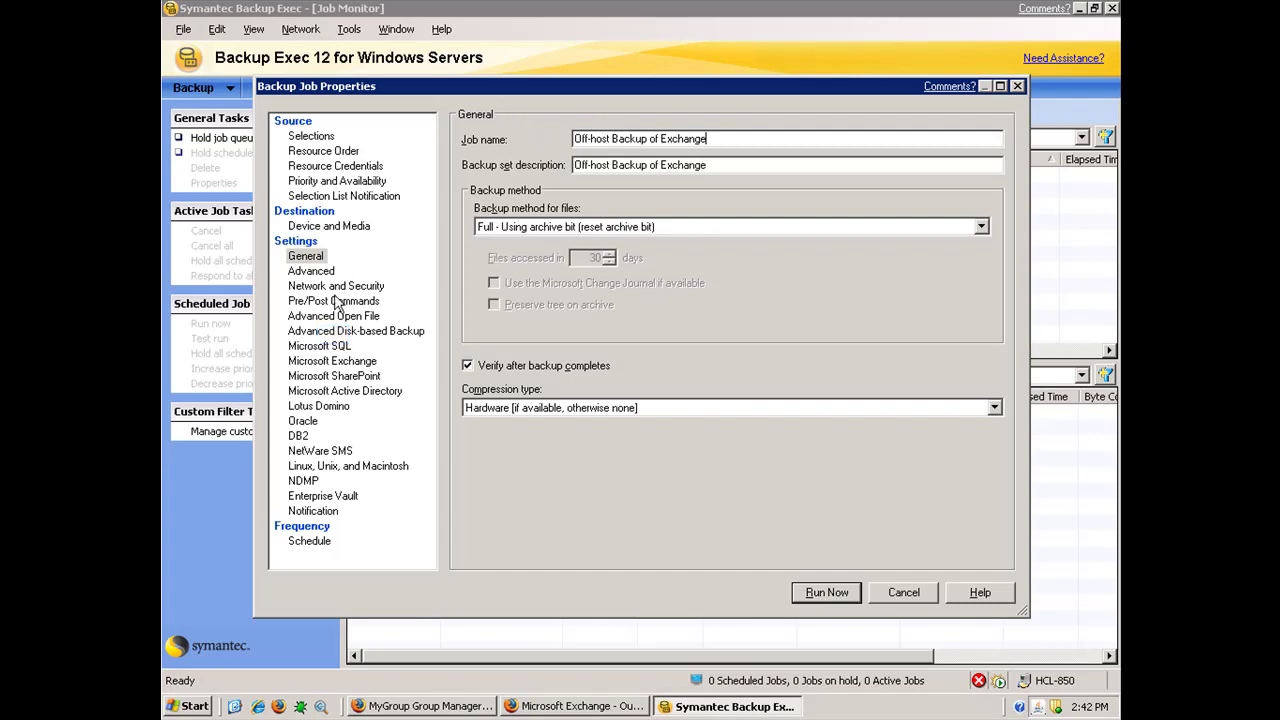
- Enable offhost backup processing on the media server and set the snapshot provider to "Hardware - Use technology provided by hardware manufacturer"
left_click(337, 338)
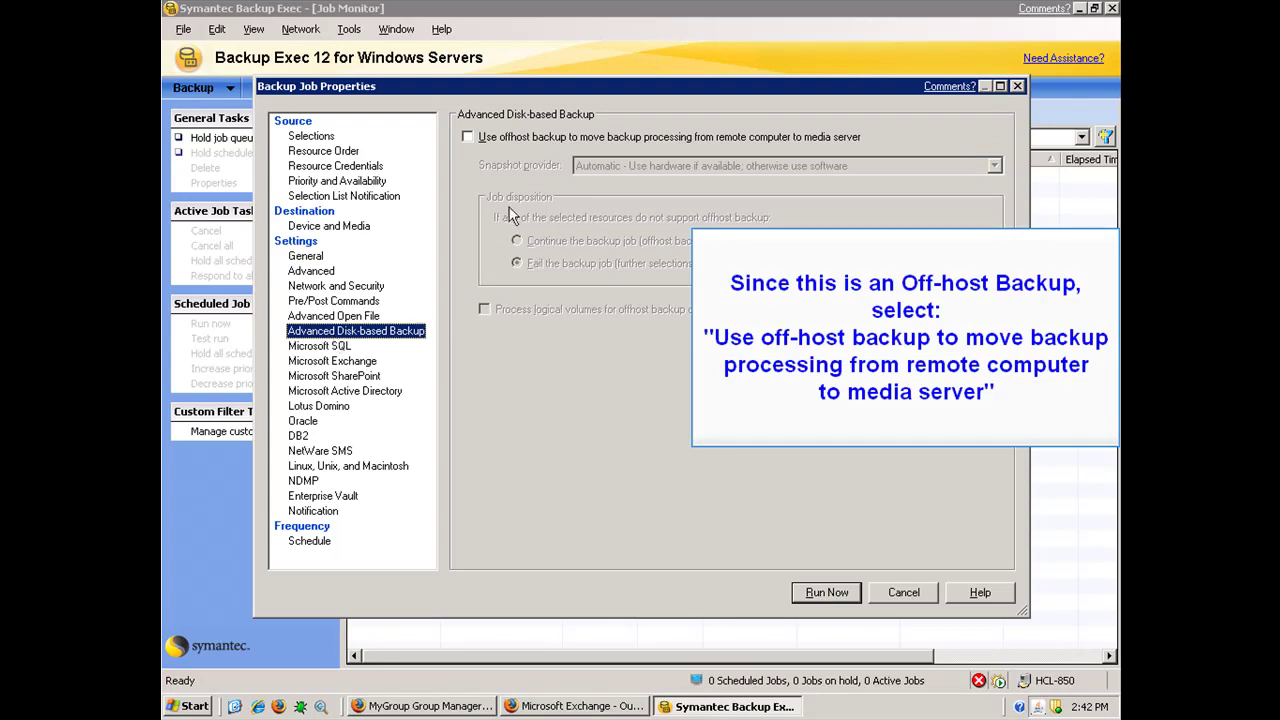
left_click(518, 140)
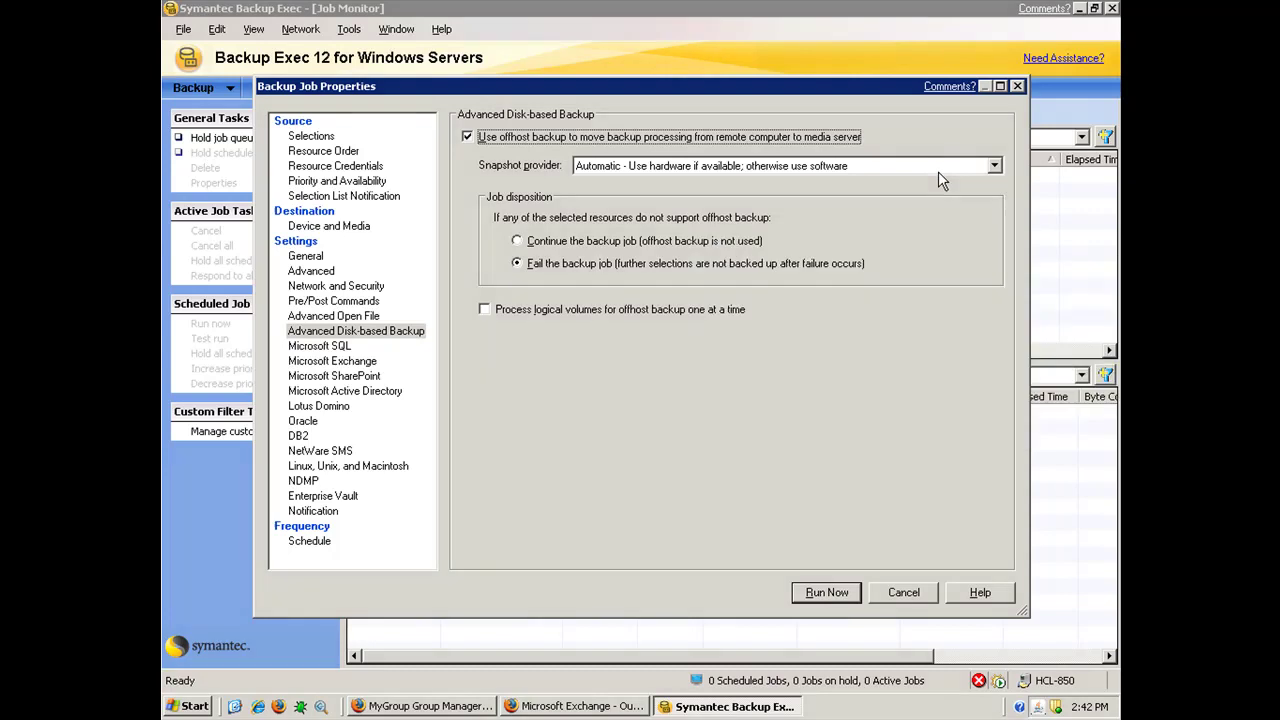
left_click(938, 171)
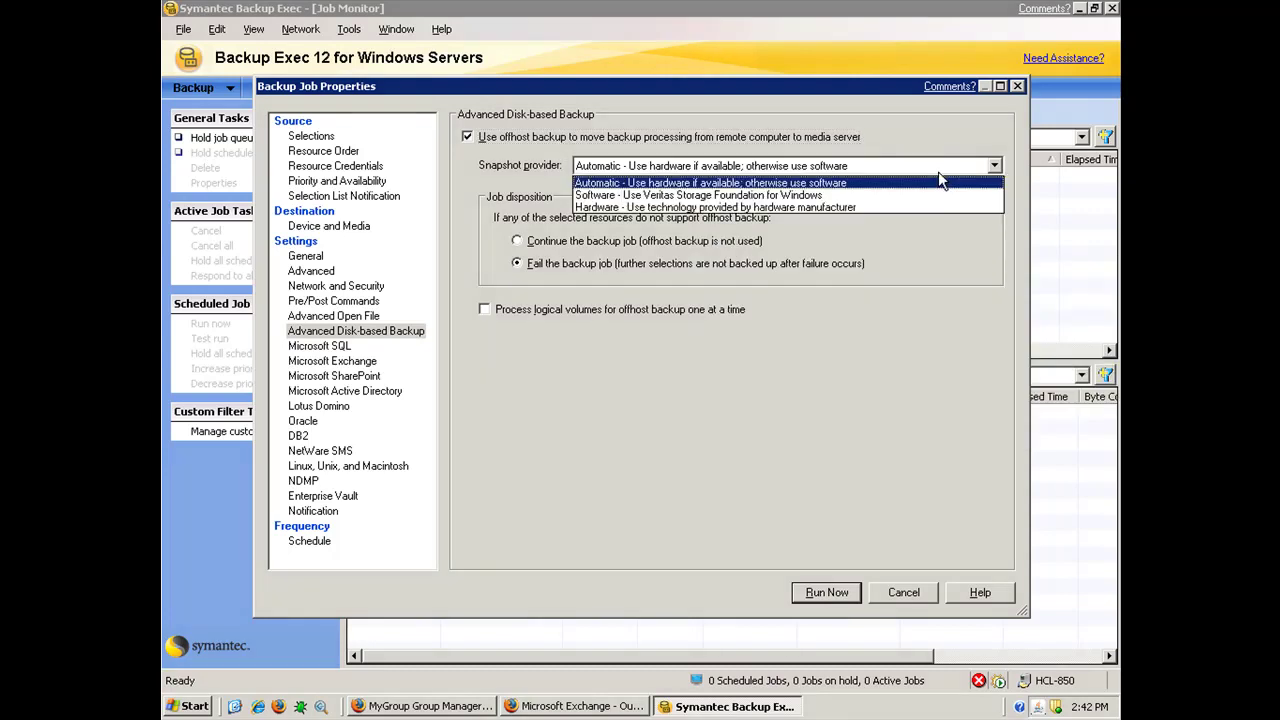
left_click(896, 208)
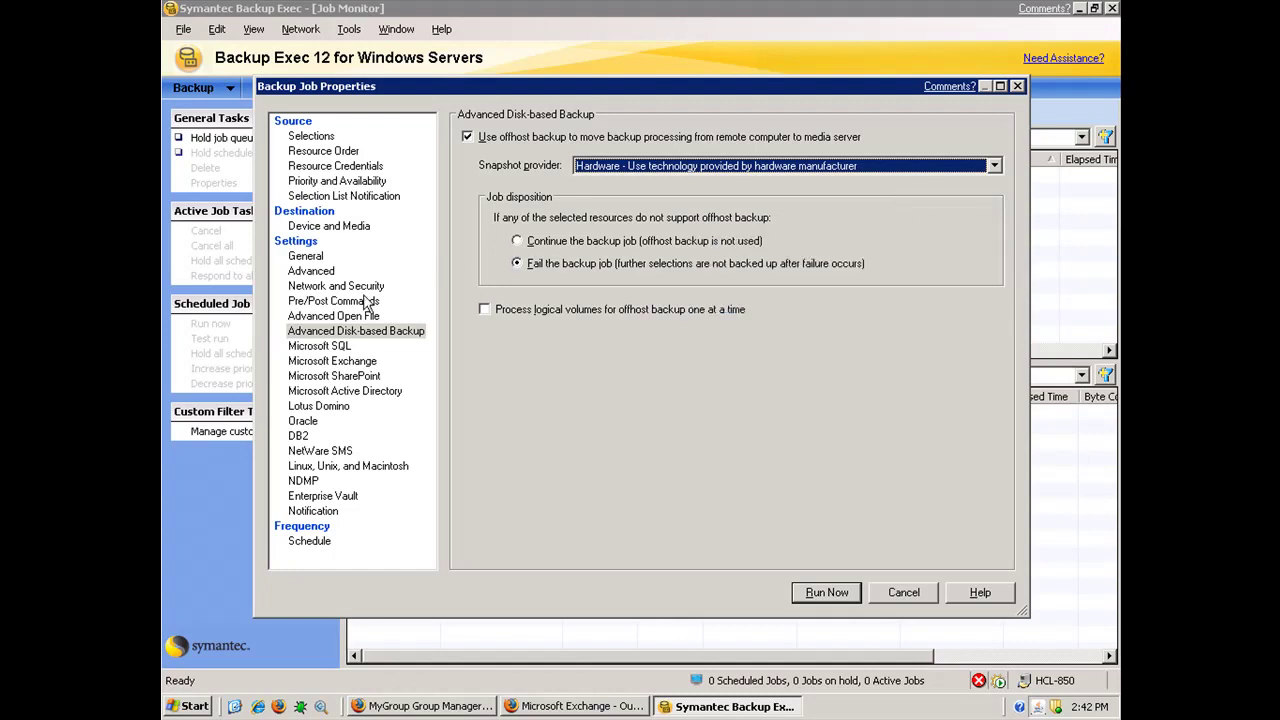
- In the Microsoft Exchange settings, enable Granular Recovery Technology (GRT) and the consistency check before VSS snapshot backups
left_click(330, 363)
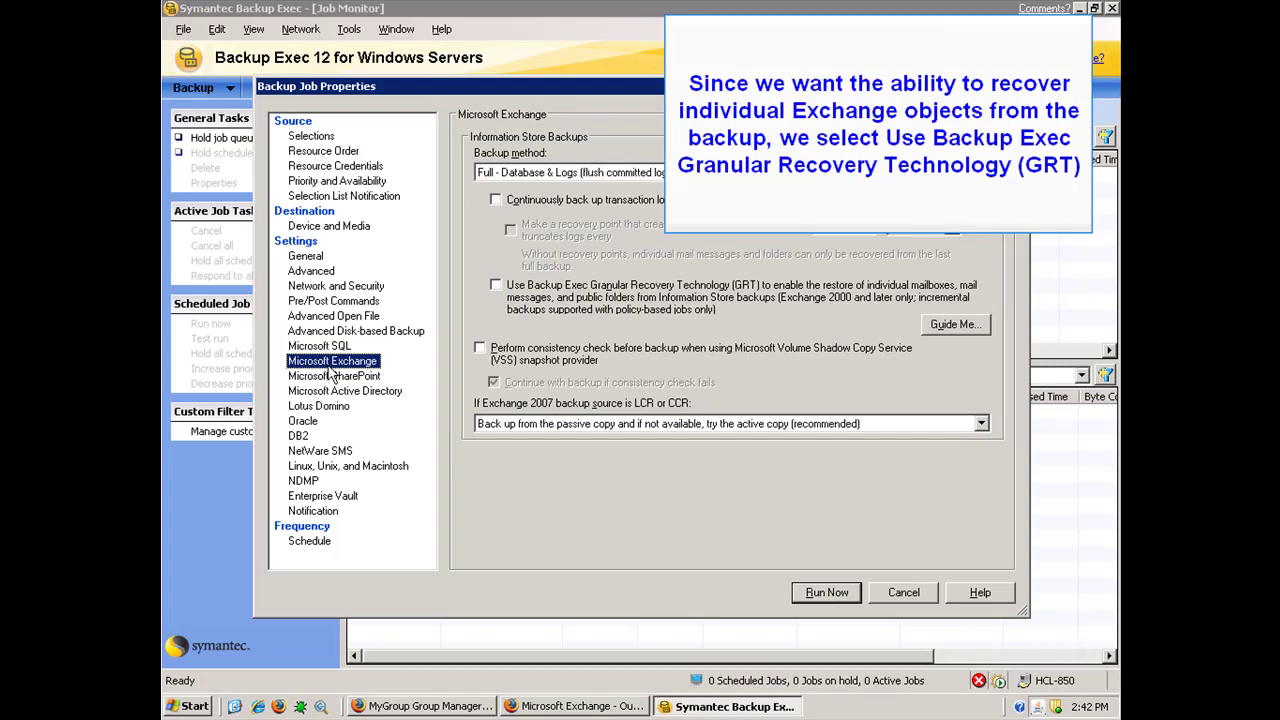
left_click(507, 288)
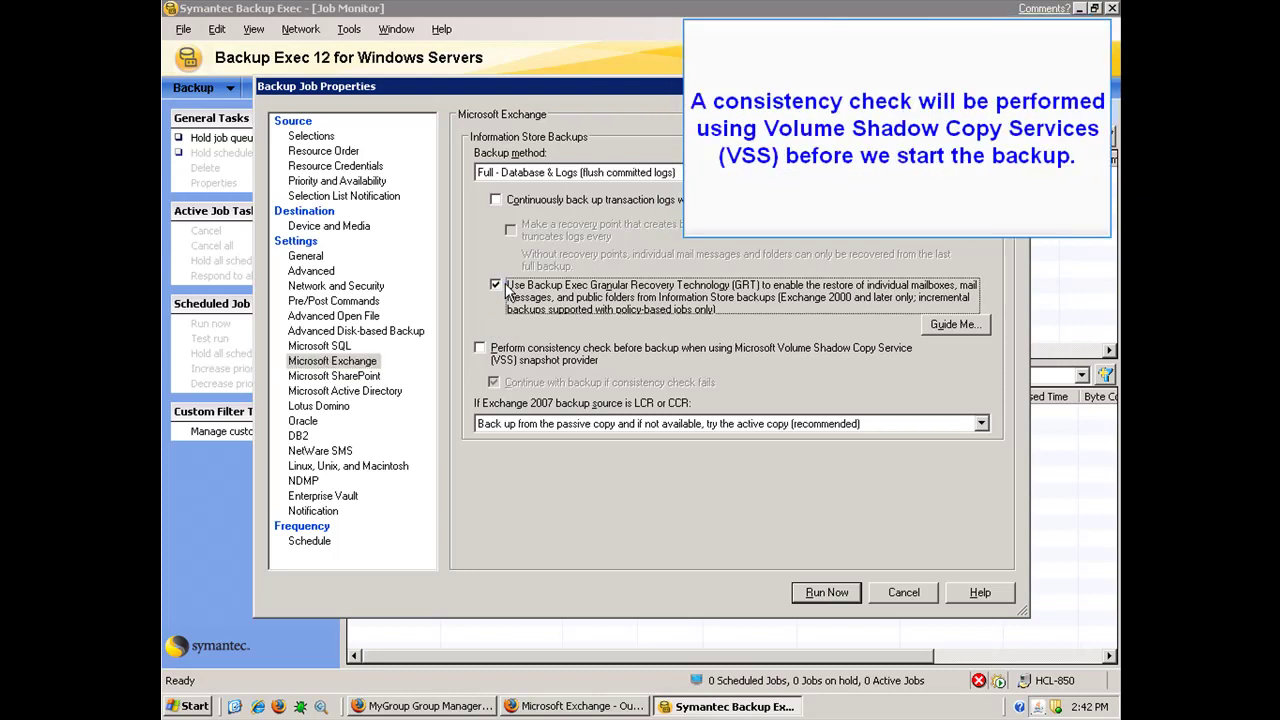
left_click(489, 354)
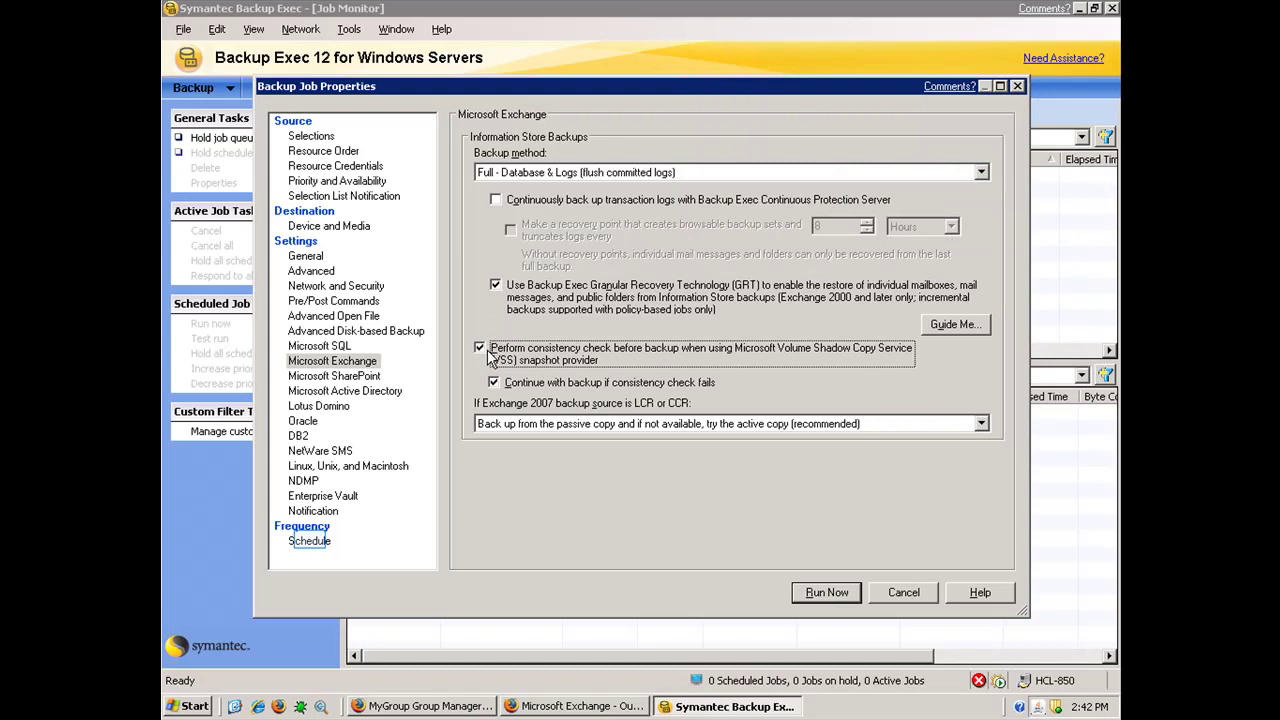
- Check the job's schedule, run the backup immediately, and review and accept the job summary
left_click(311, 543)
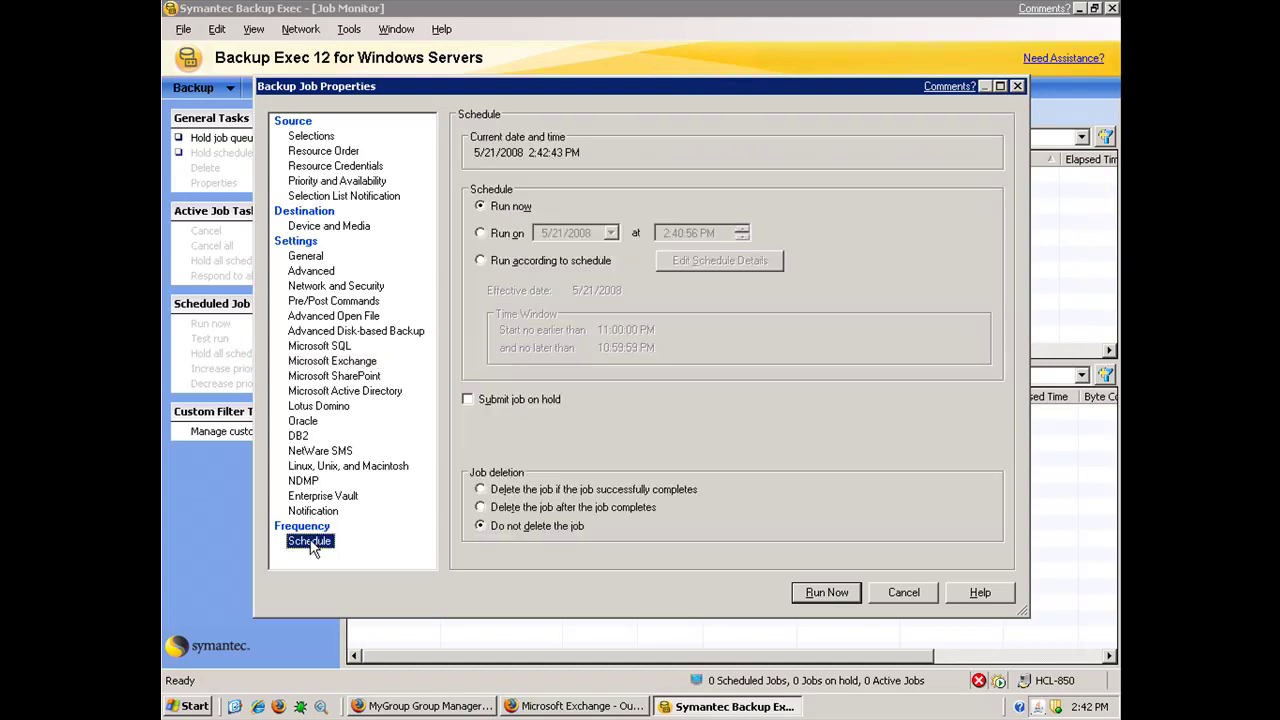
left_click(835, 596)
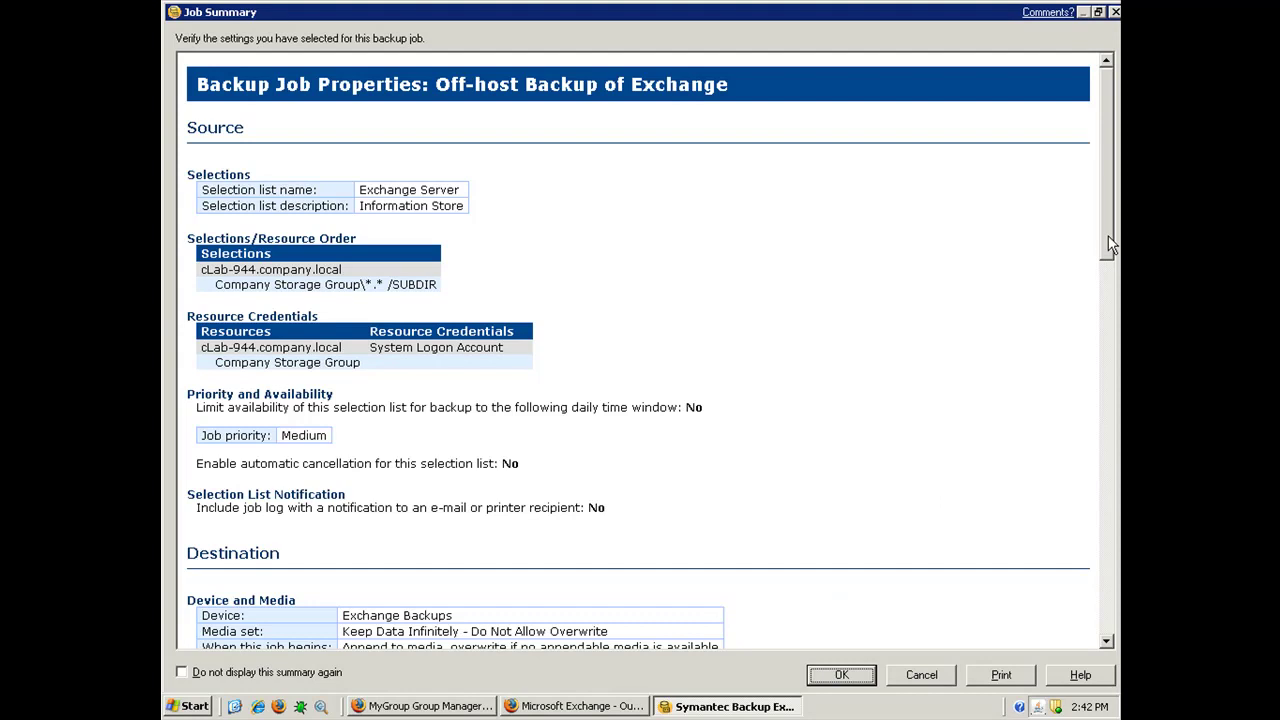
left_click_drag(1110, 244, 1108, 588)
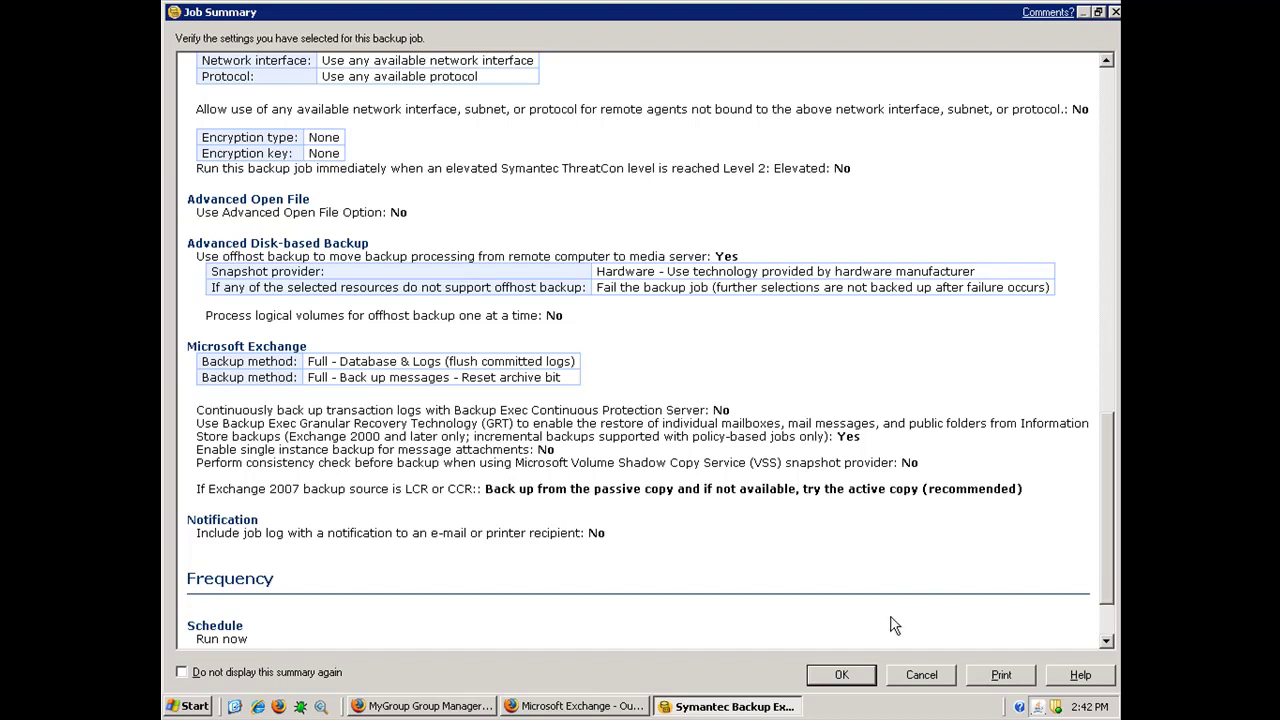
left_click(858, 679)
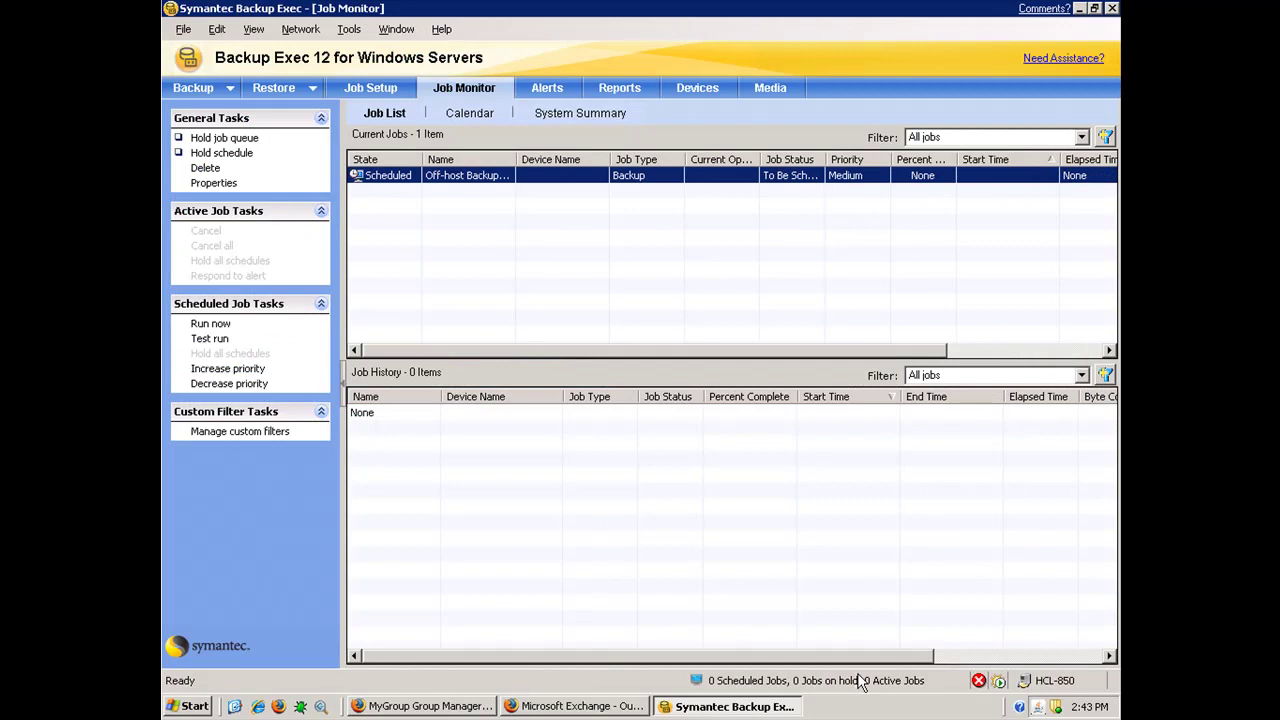
- Check the volumes in the EqualLogic Group Manager during the backup and return to the Backup Exec job monitor
left_click(440, 704)
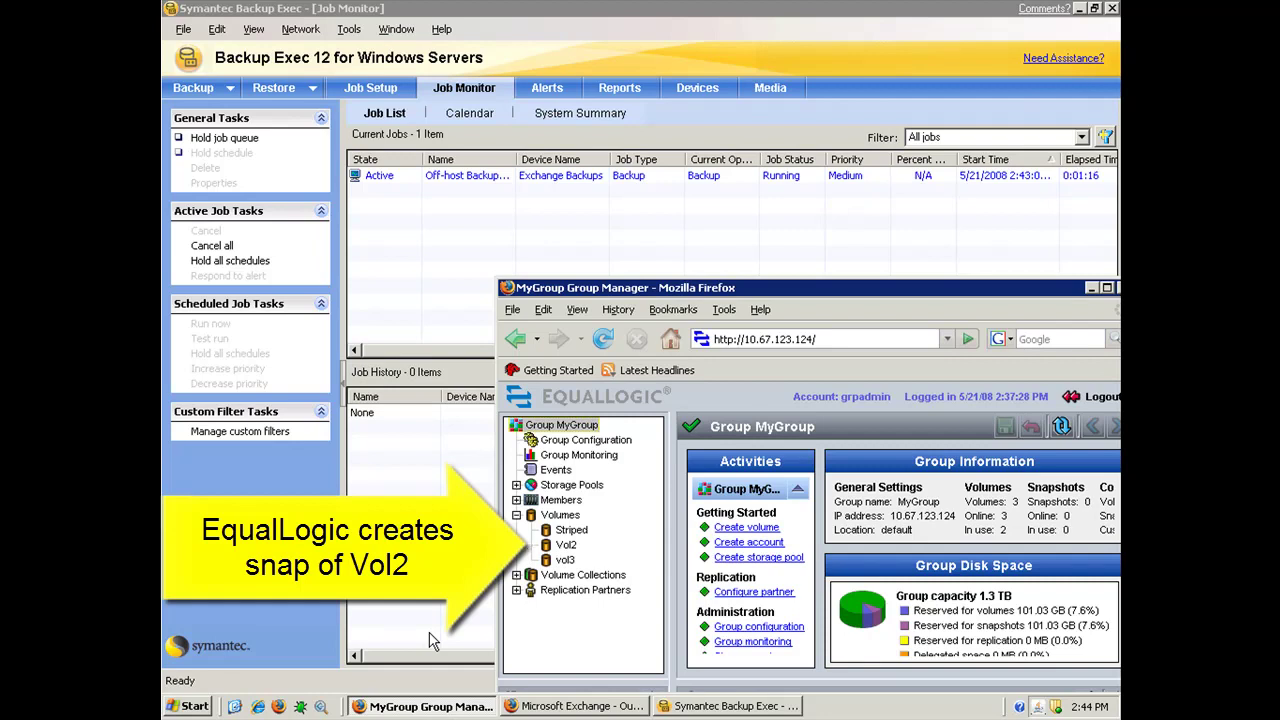
left_click(390, 635)
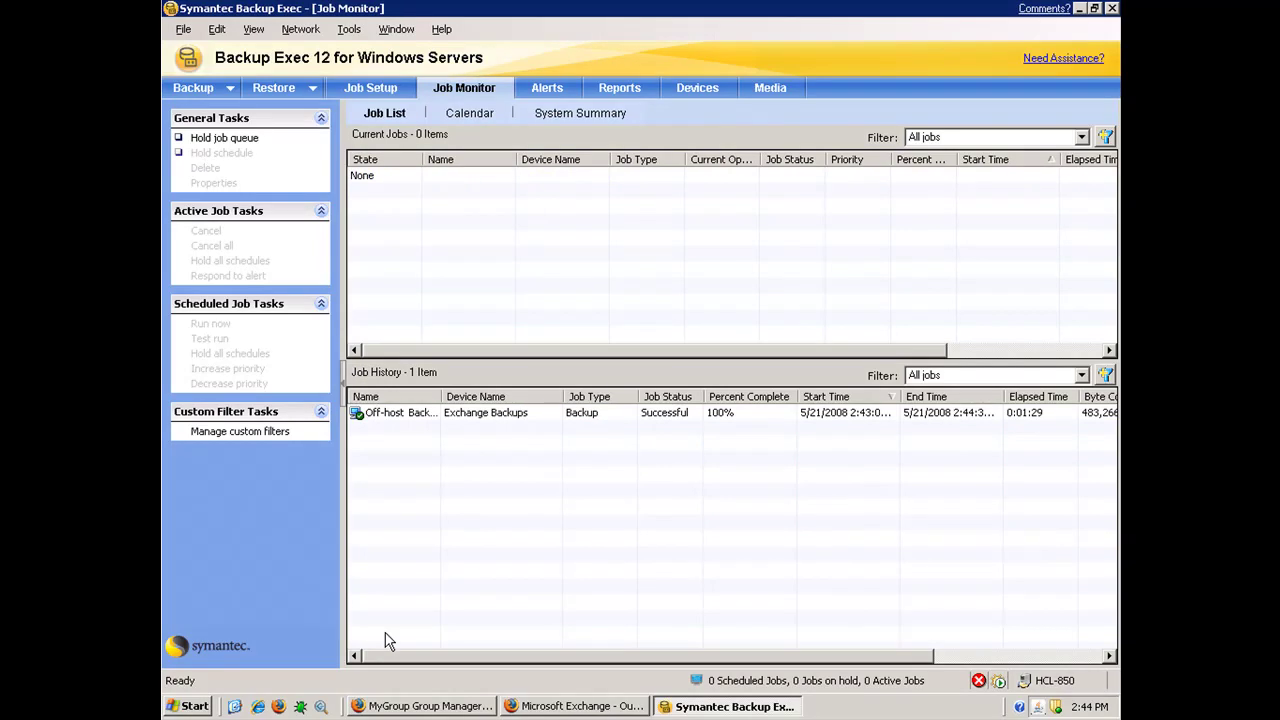
key("alt")
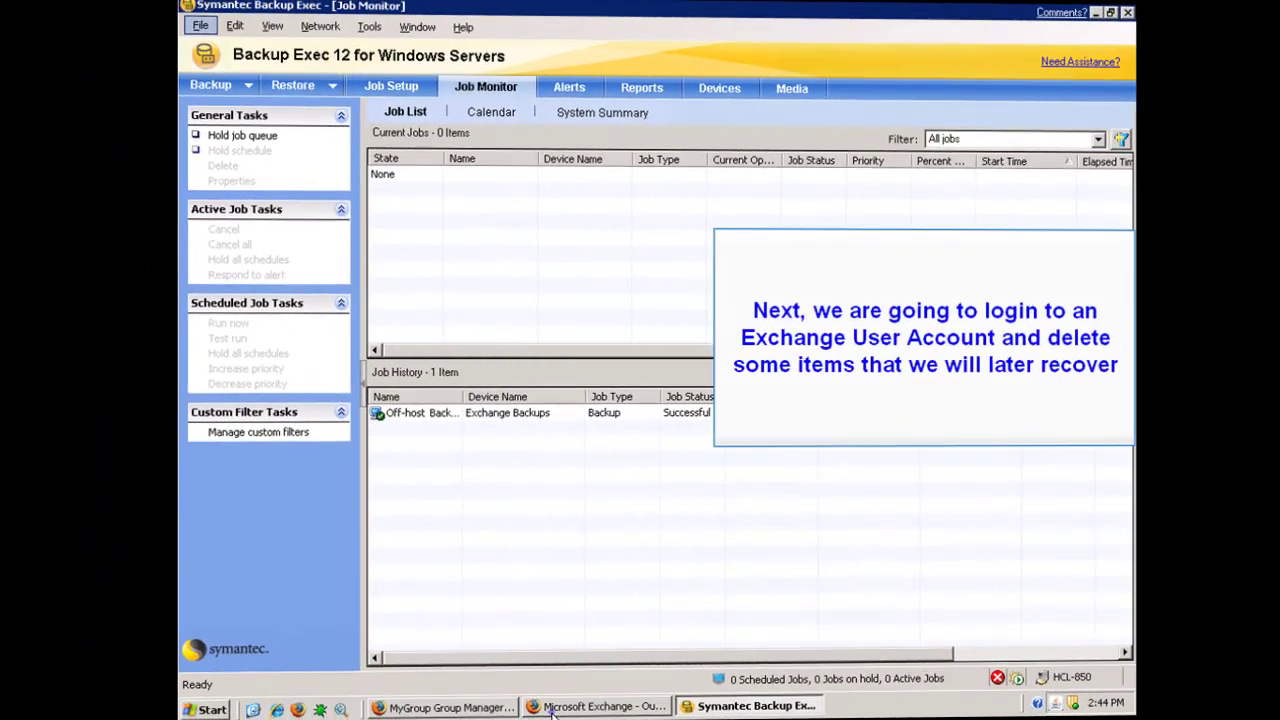
- Switch to Outlook Web Access and log on with the mailbox user's domain user name and account password
left_click(531, 708)
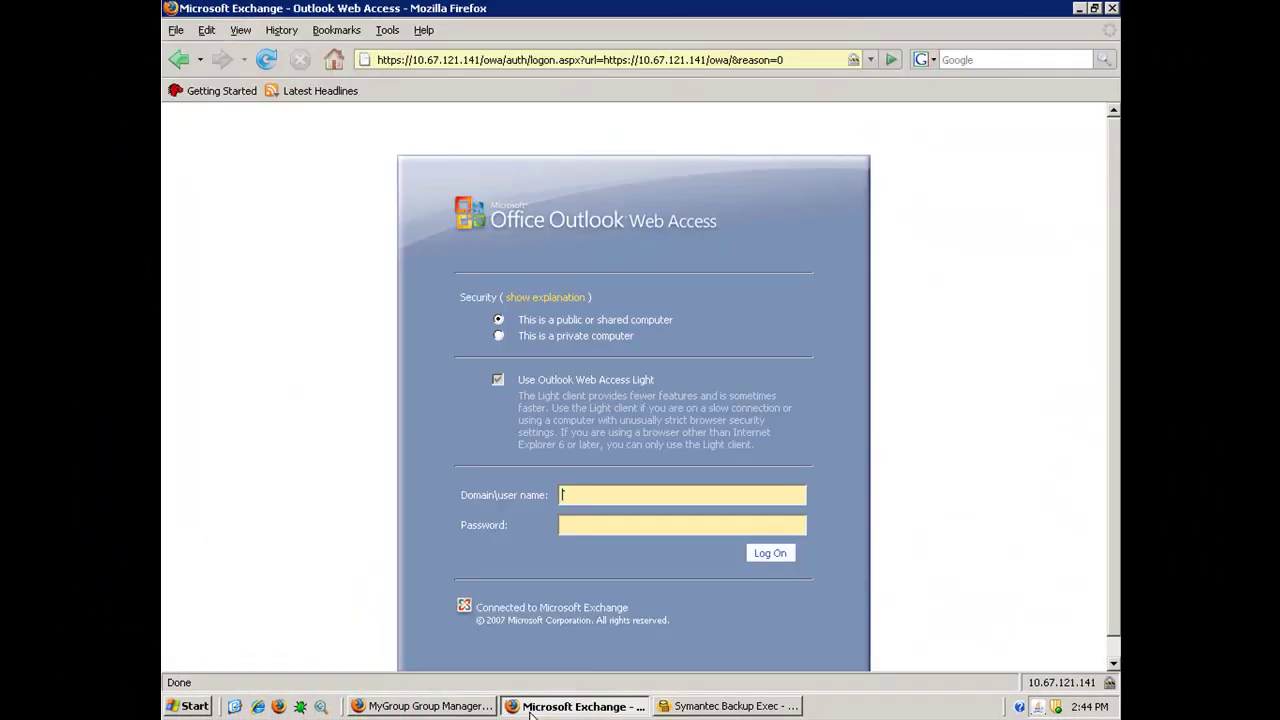
type("company\\jane.doe")
key("Tab")
type("******")
left_click(771, 553)
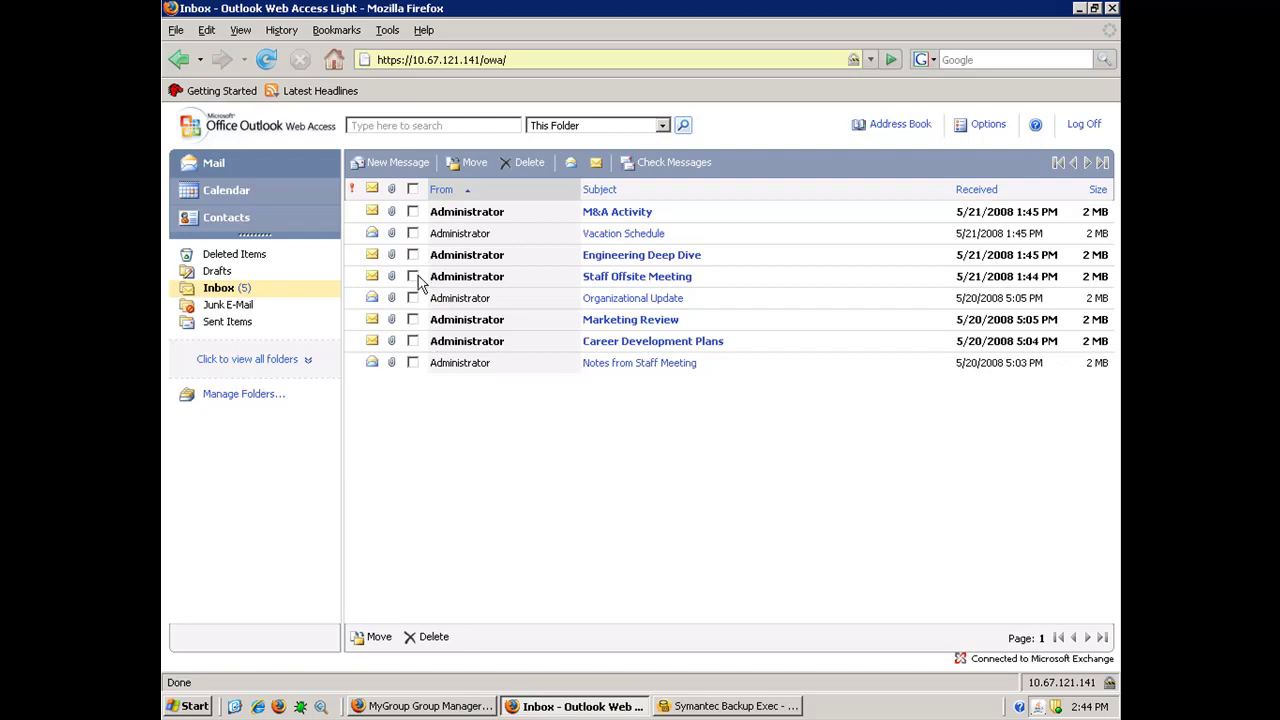
- Delete all messages from the Inbox, permanently delete them from Deleted Items as well, and reopen the Inbox
left_click(413, 189)
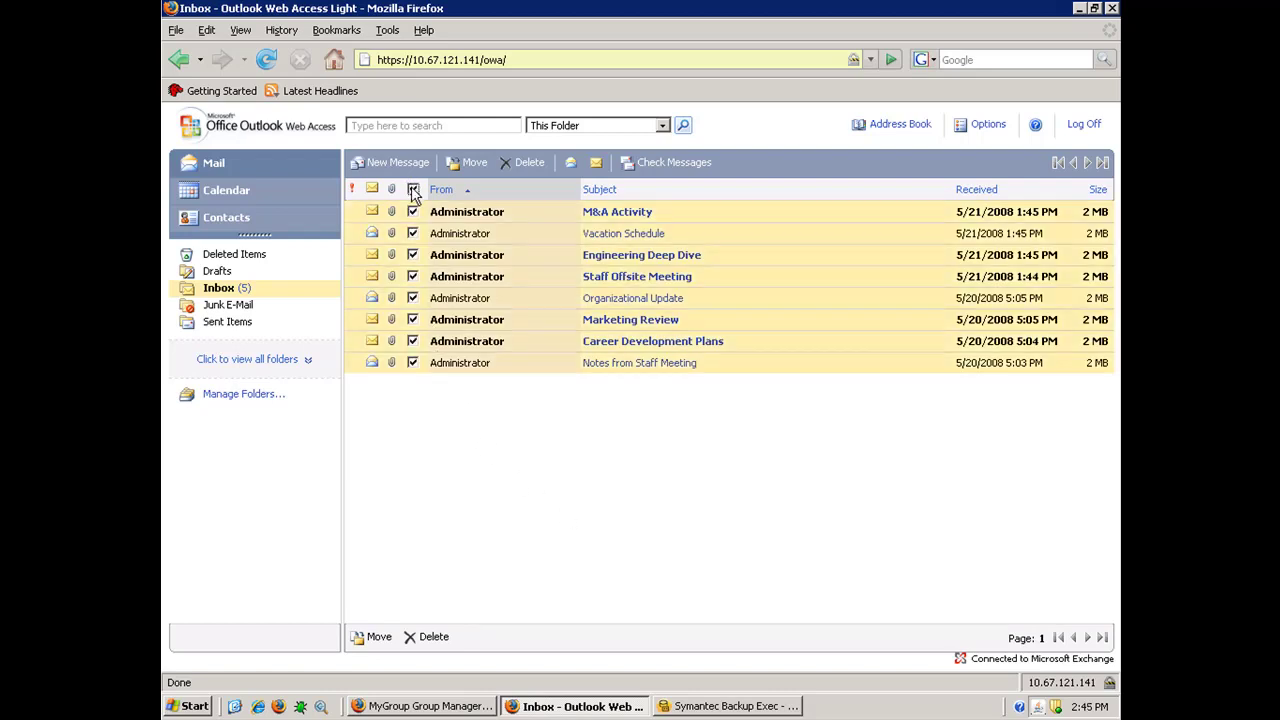
left_click(530, 163)
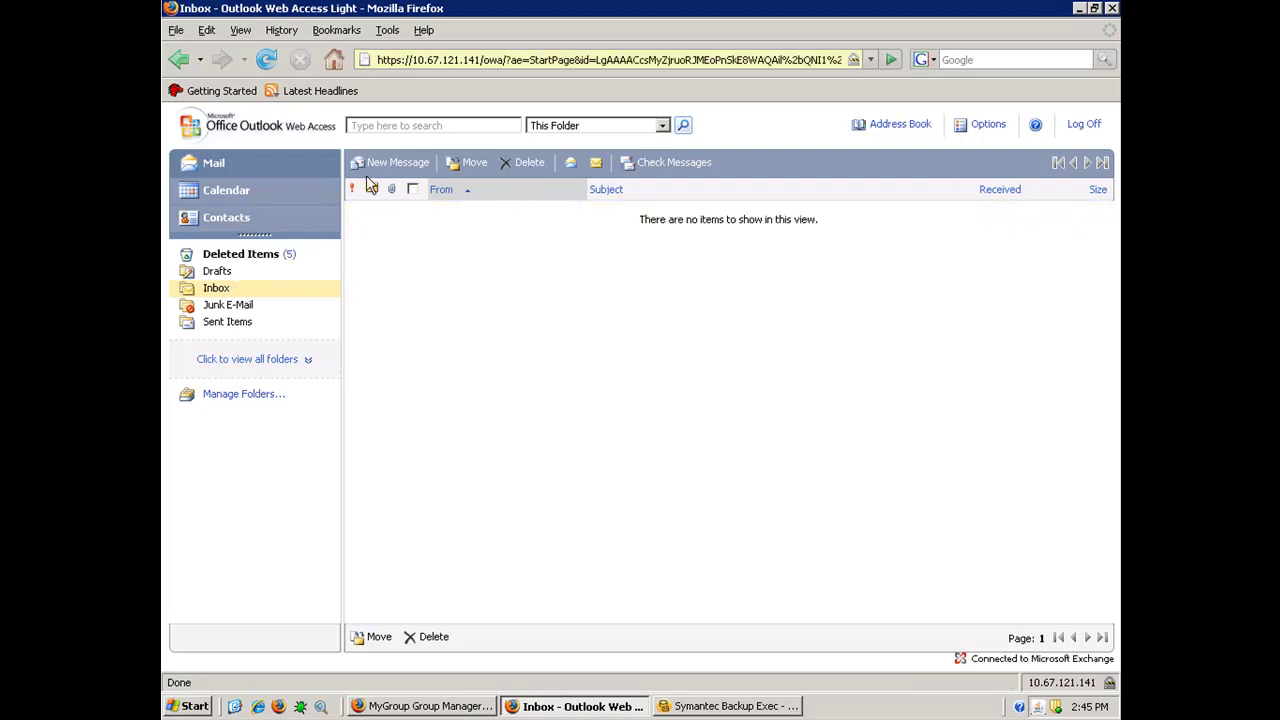
left_click(248, 257)
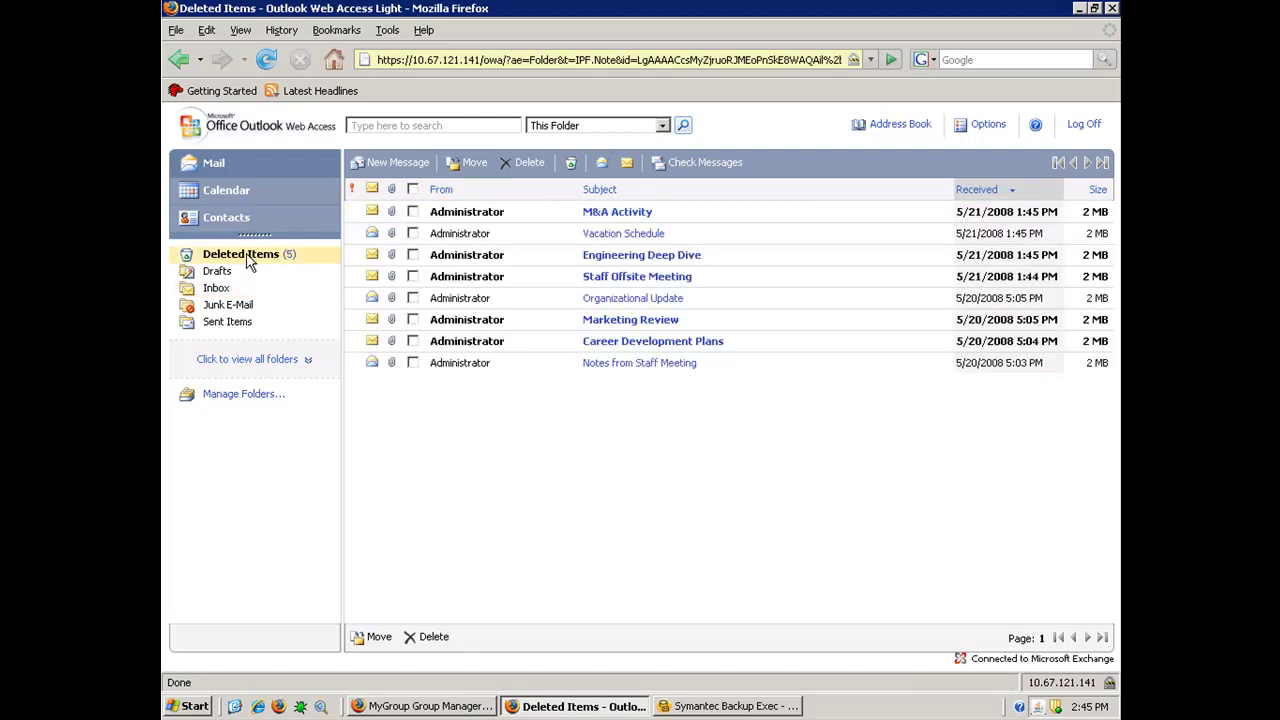
left_click(412, 189)
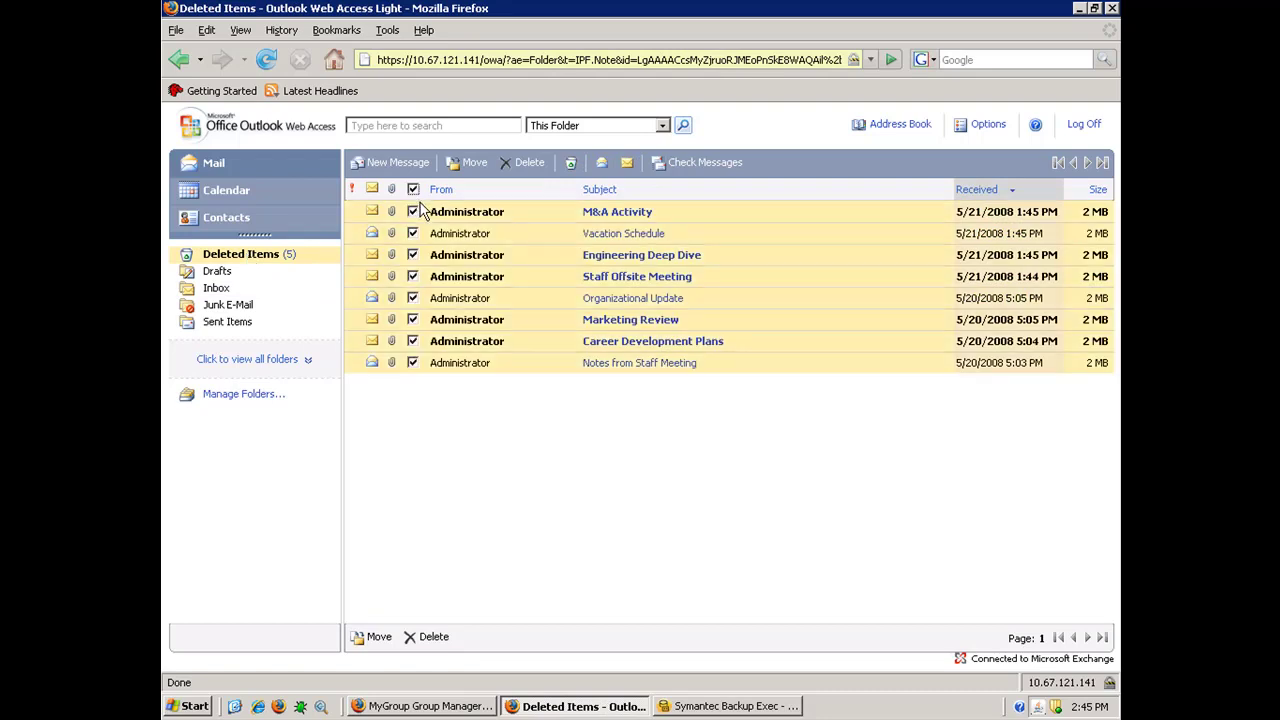
left_click(514, 164)
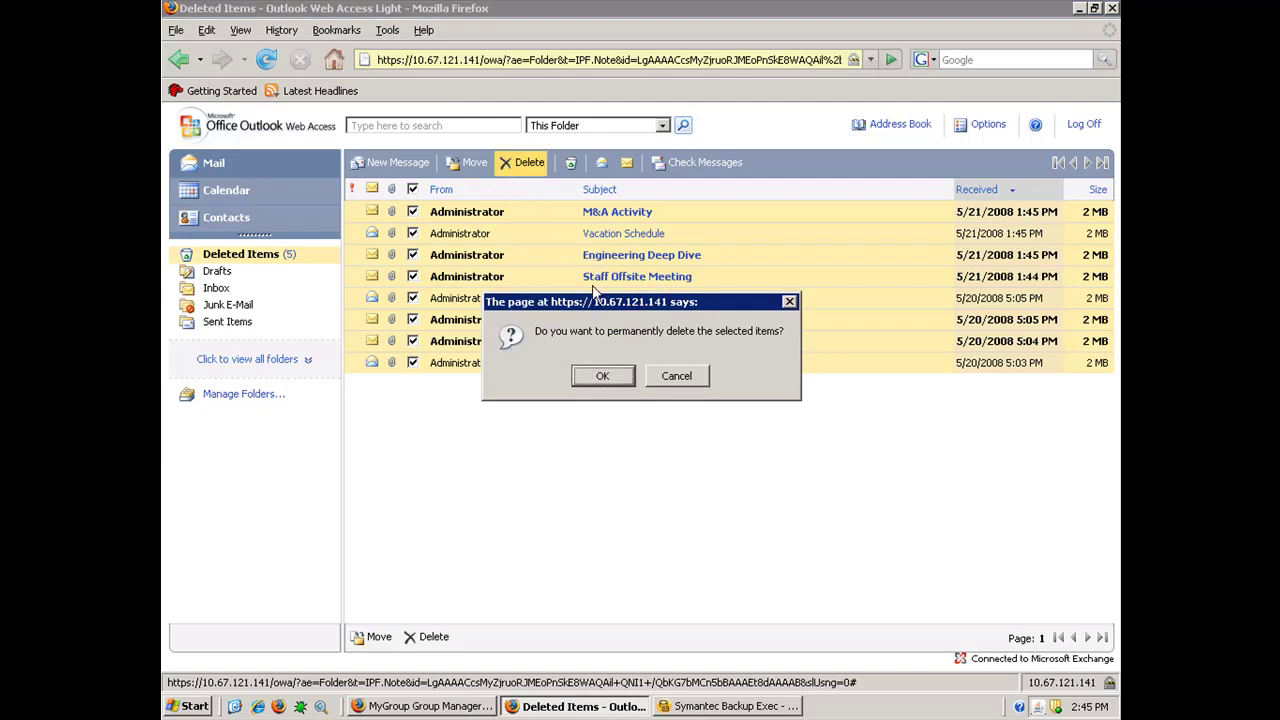
left_click(603, 376)
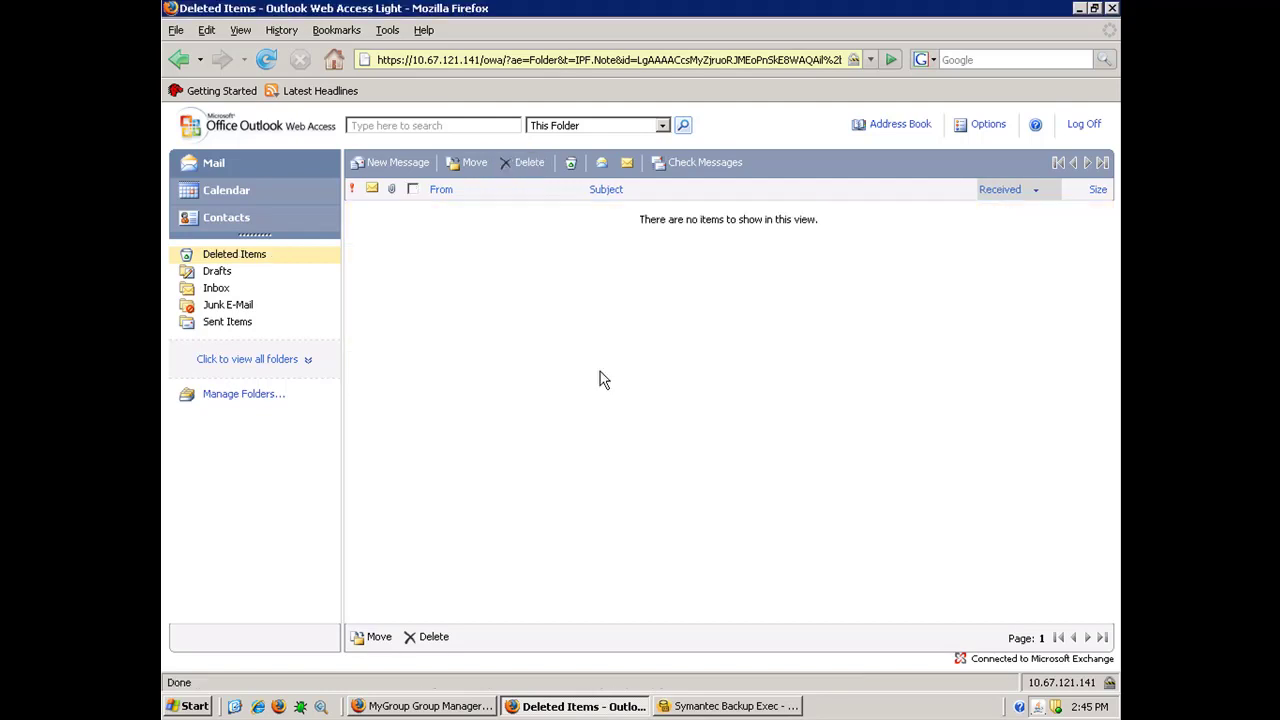
left_click(216, 288)
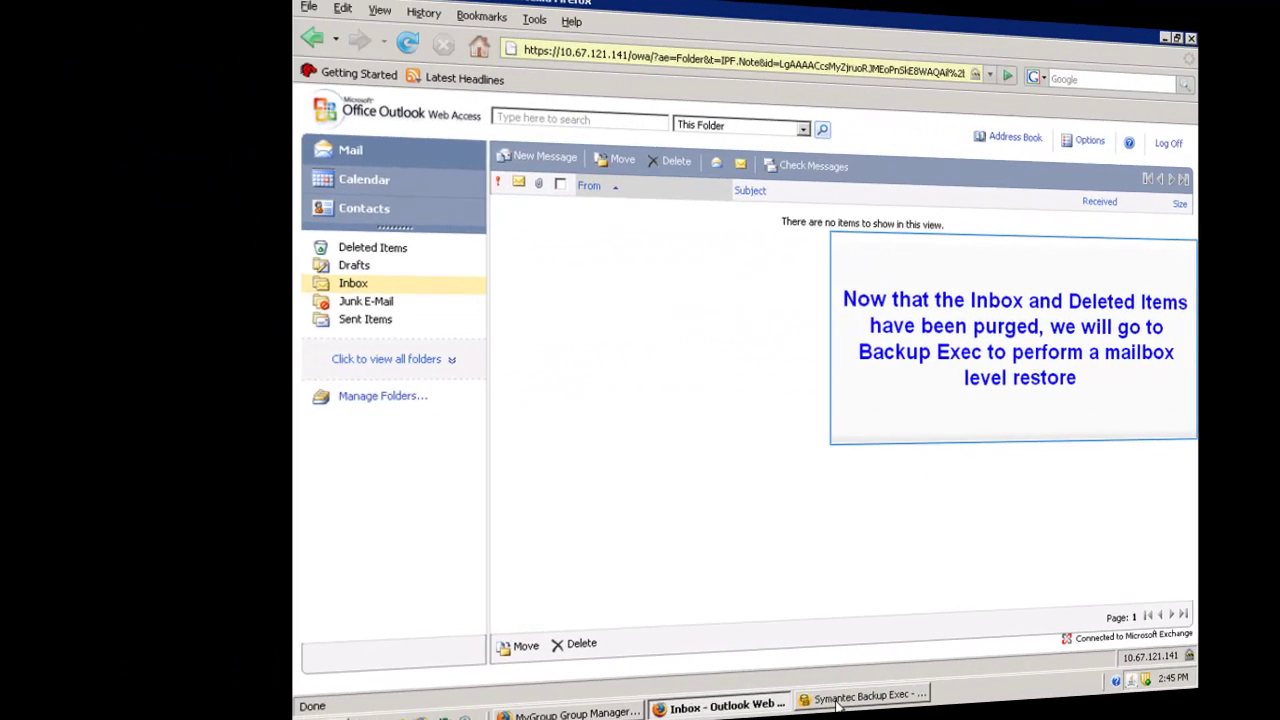
- Switch to Backup Exec and, in a new restore job, select the mailbox user's Inbox from the Company Storage Group backup of 5/21/2008 2:44:00 PM
left_click(838, 705)
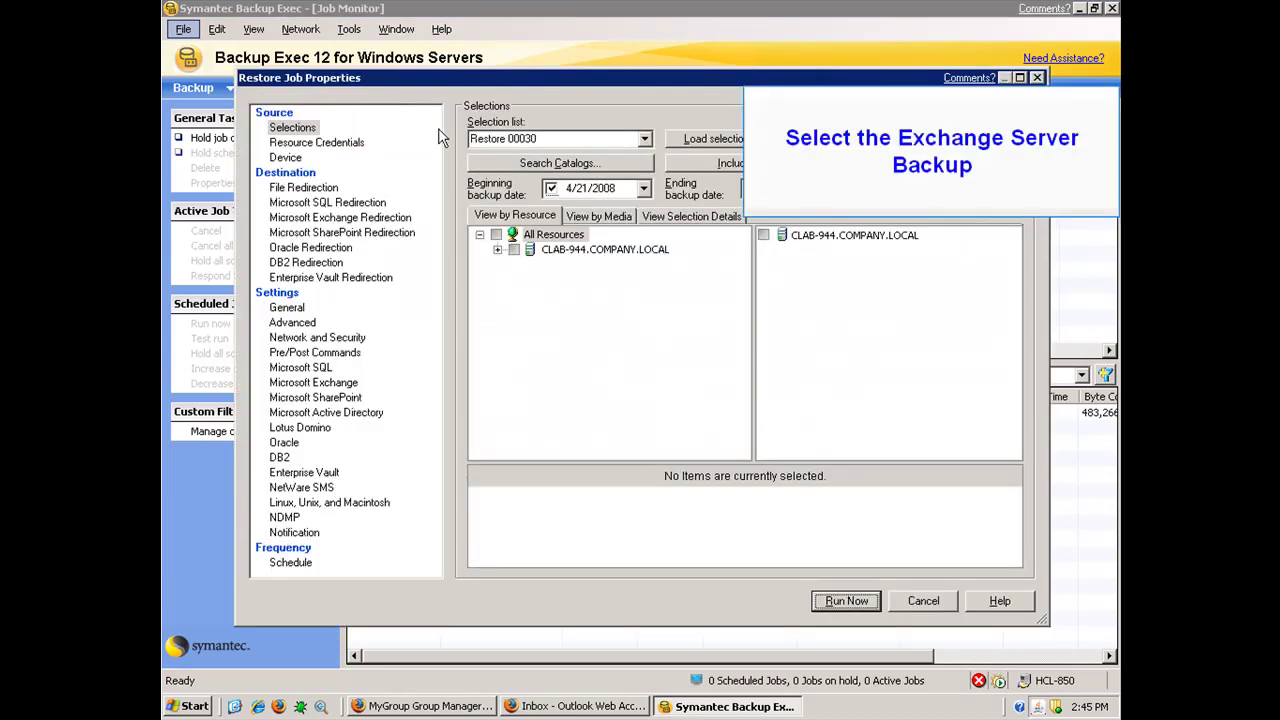
left_click(497, 249)
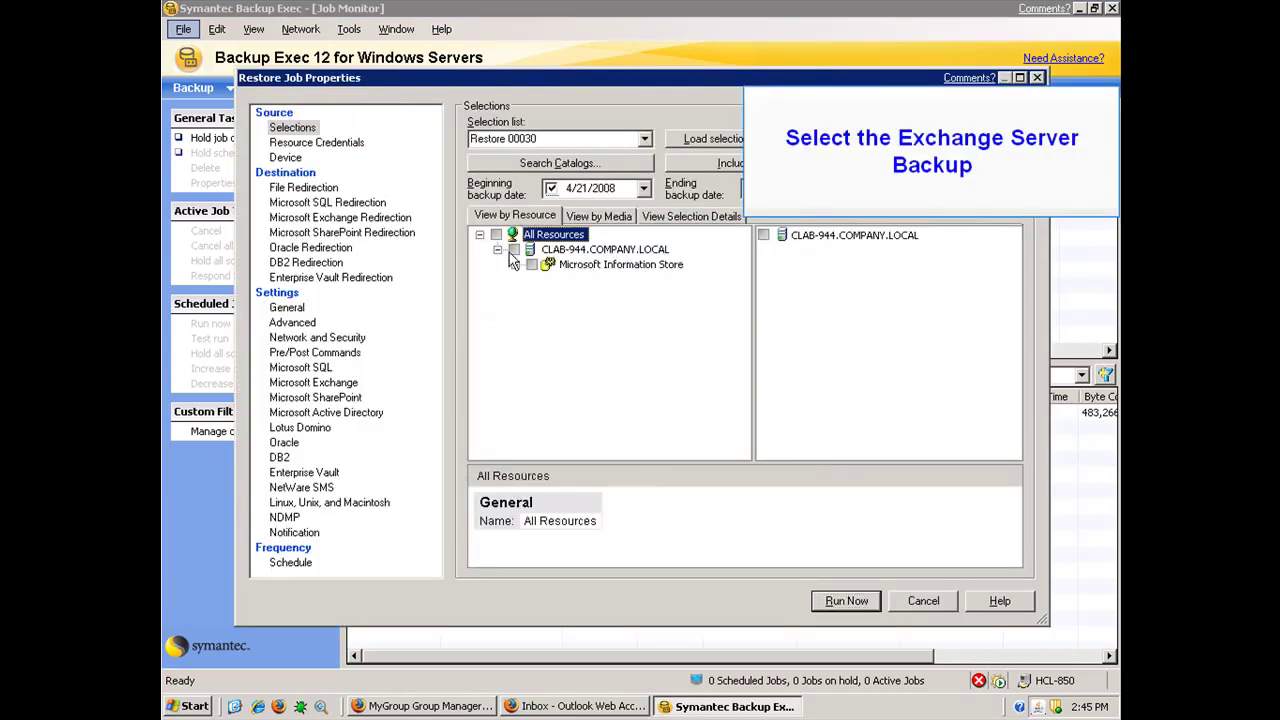
left_click(515, 264)
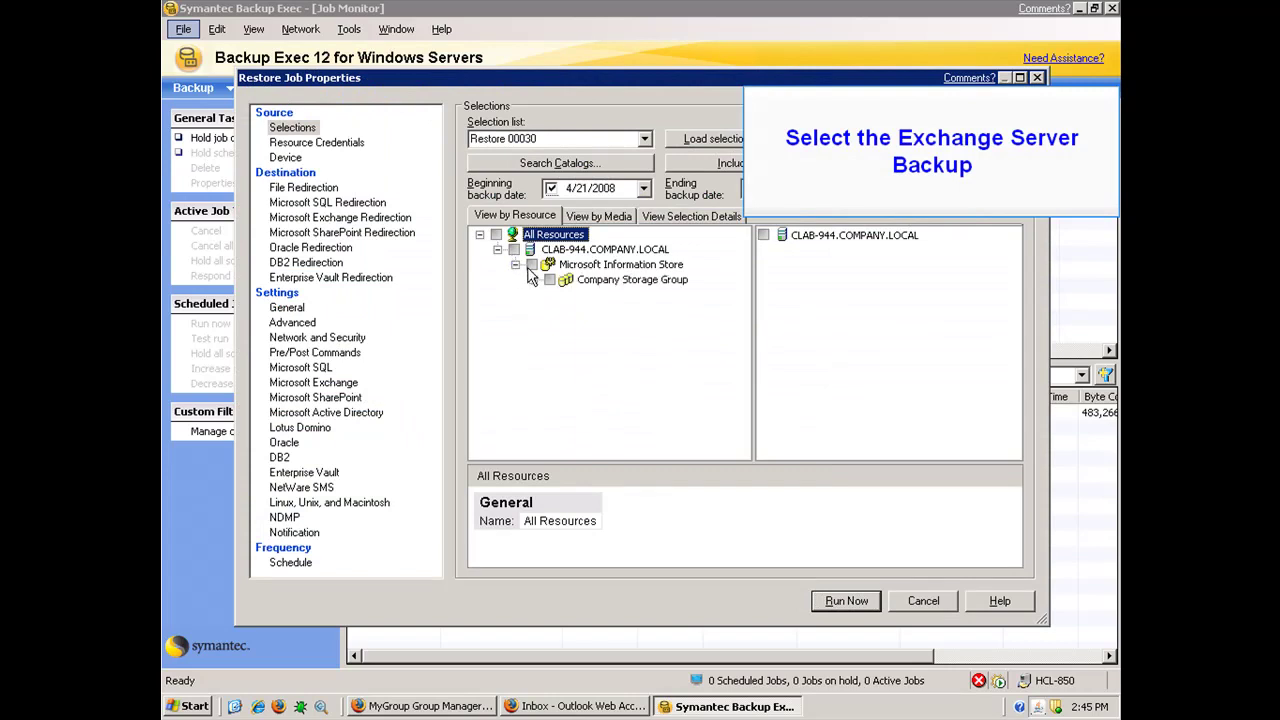
left_click(533, 280)
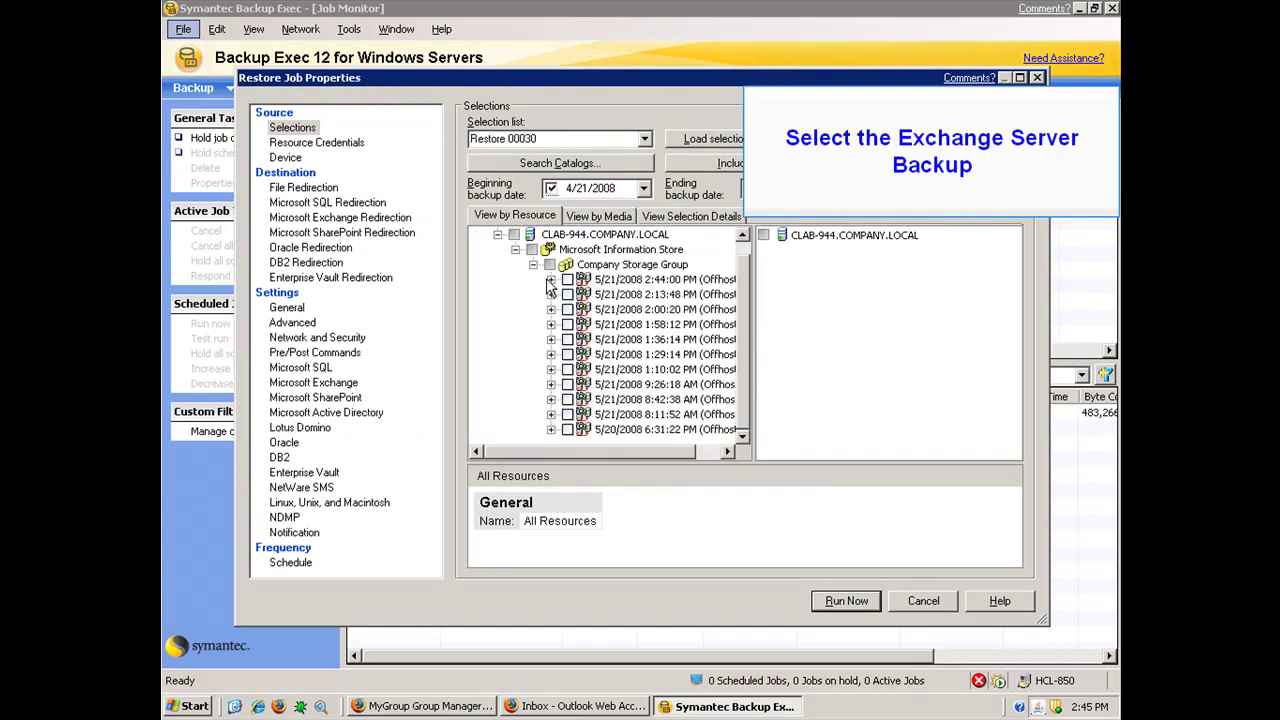
left_click(551, 280)
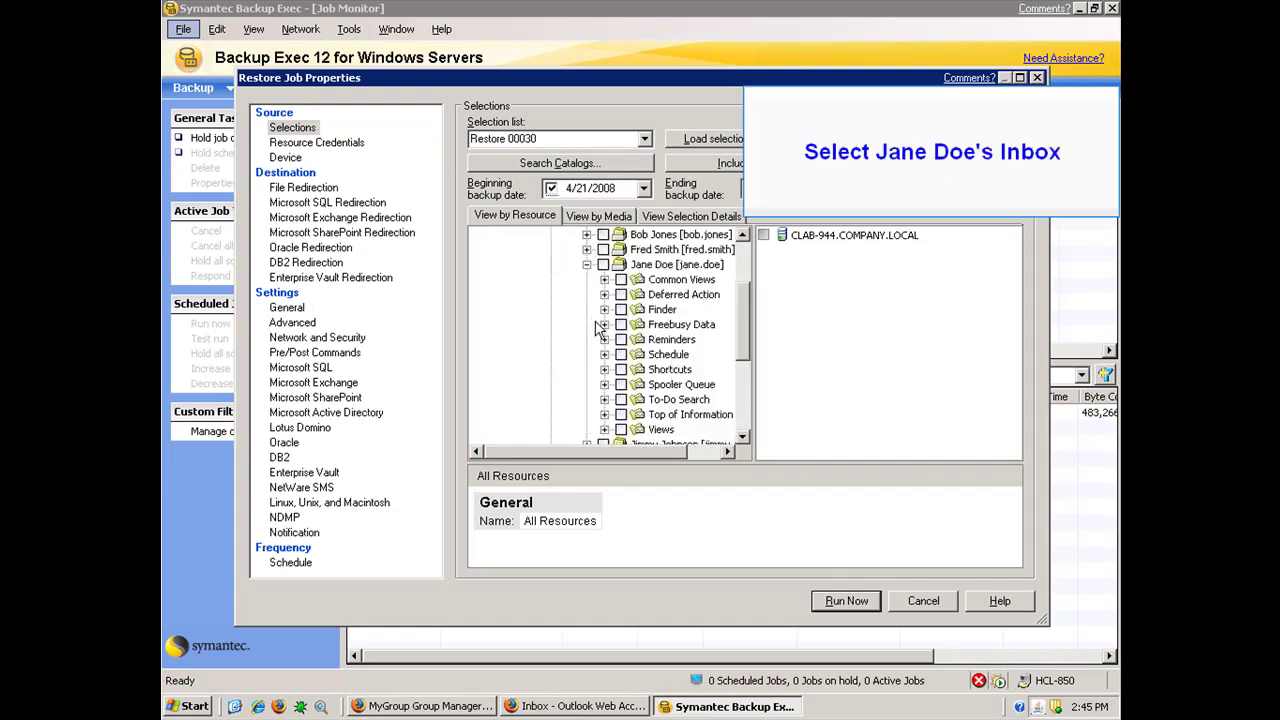
left_click(604, 414)
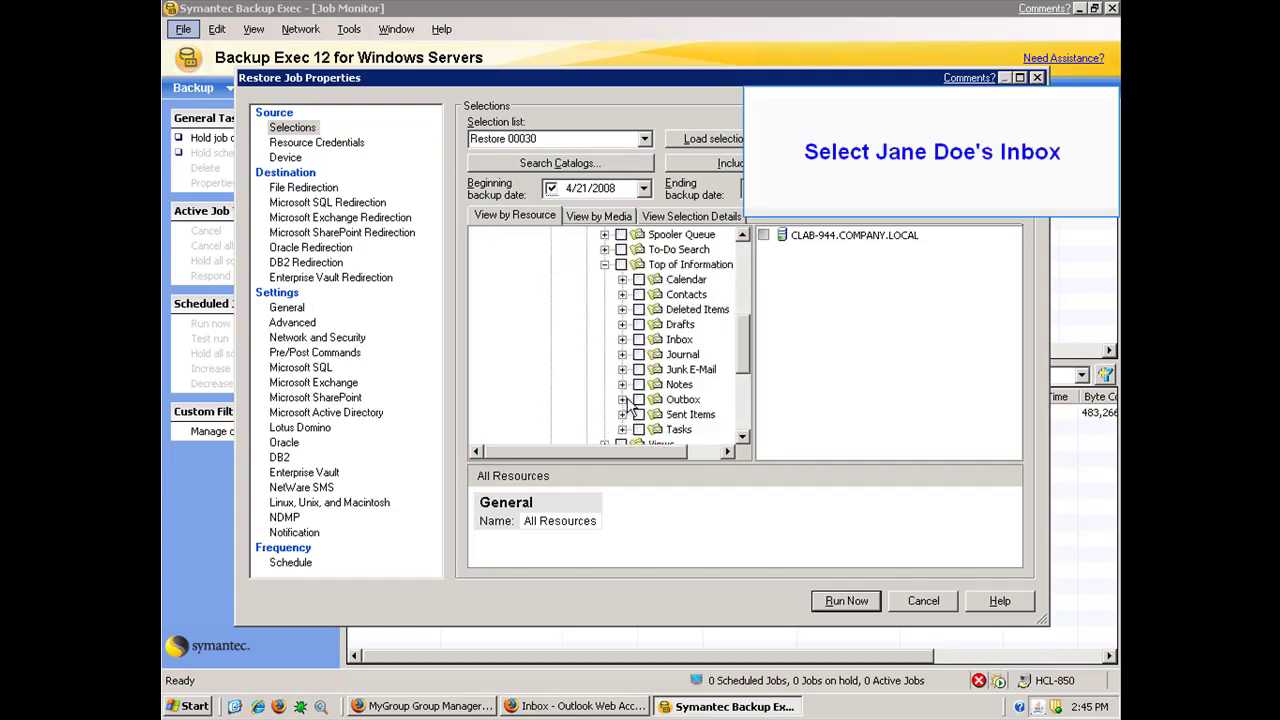
left_click(639, 339)
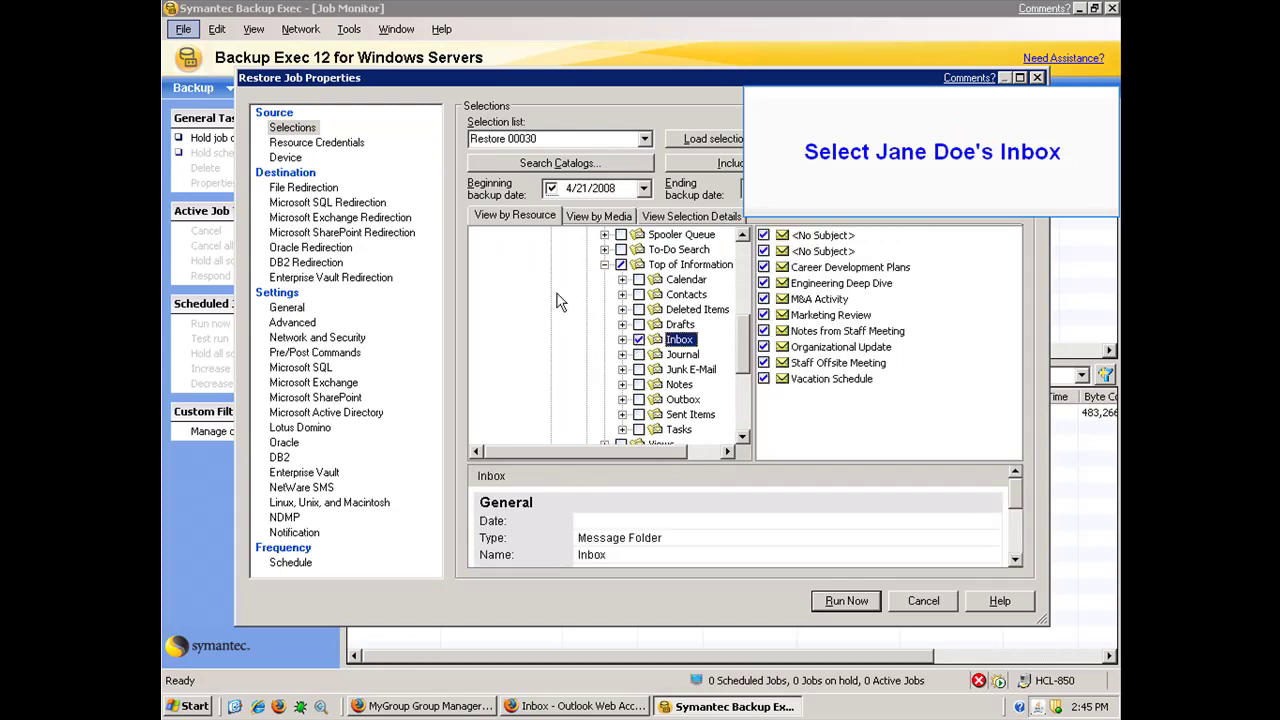
- Name the selection list "Inbox of" plus the mailbox user's full name, and name the restore job with that full name plus "Mailbox Restore"
left_click(528, 139)
type("In")
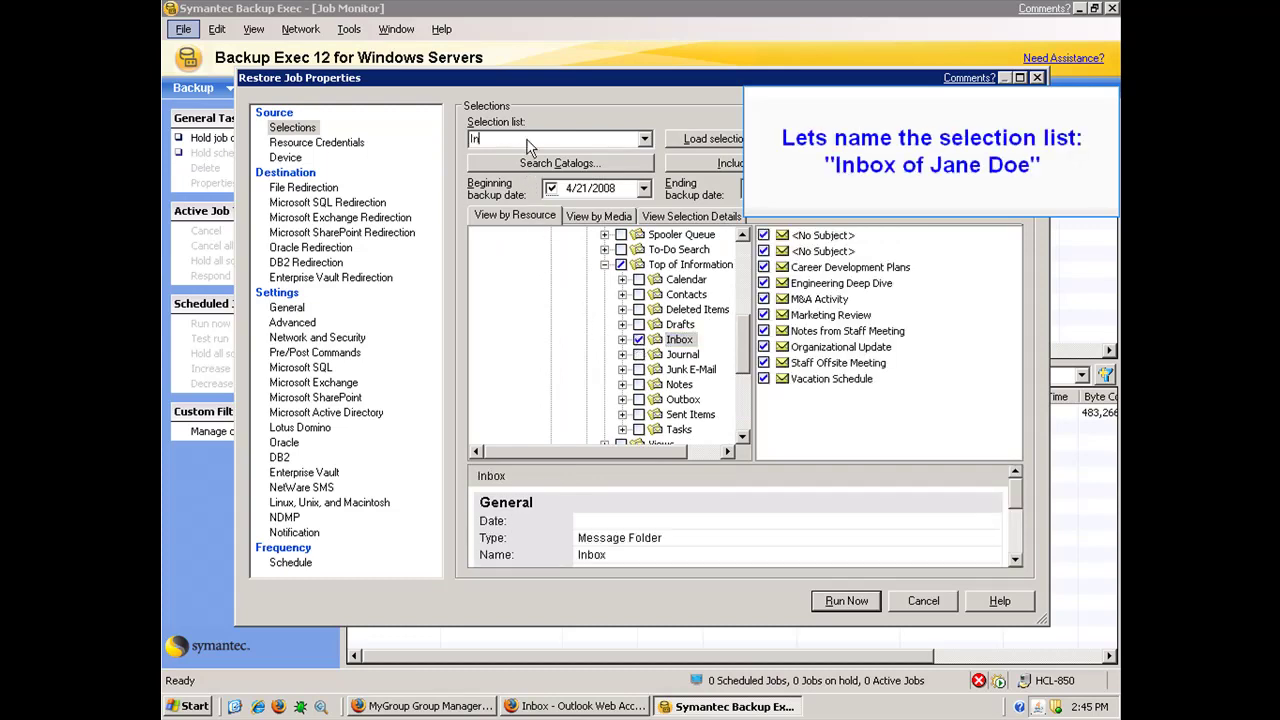
type("box of Jane Doe")
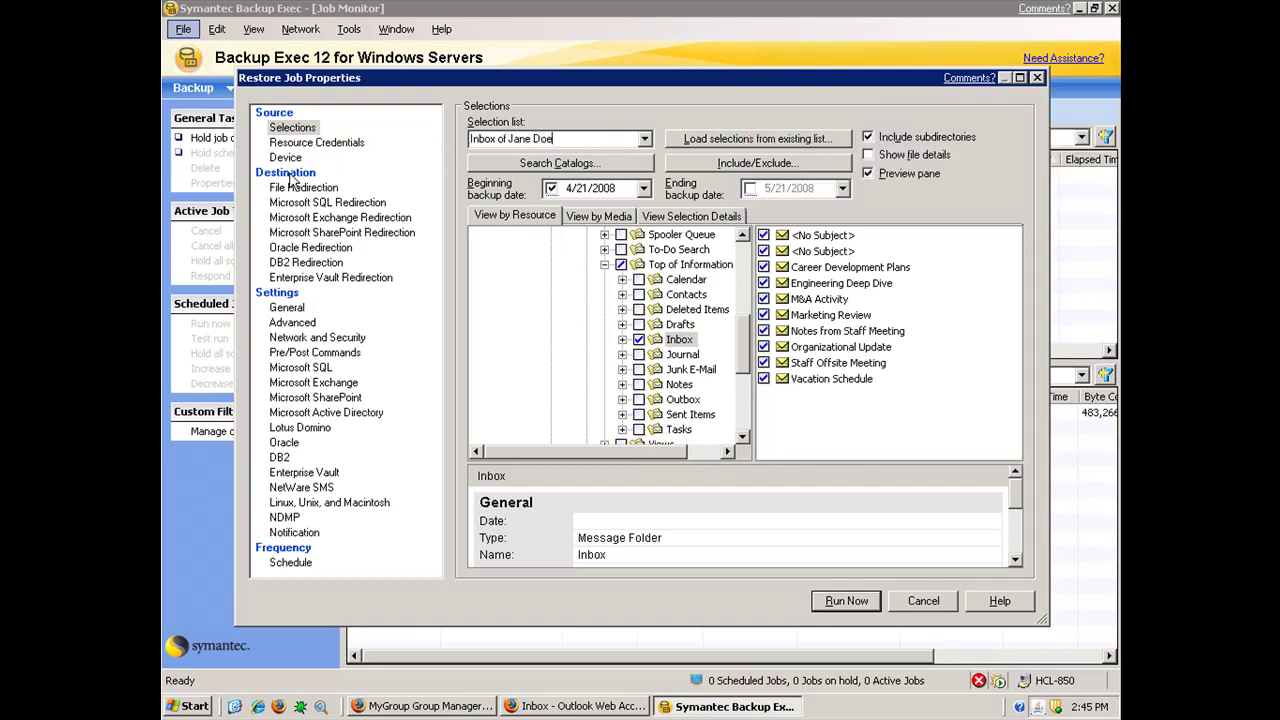
left_click(289, 310)
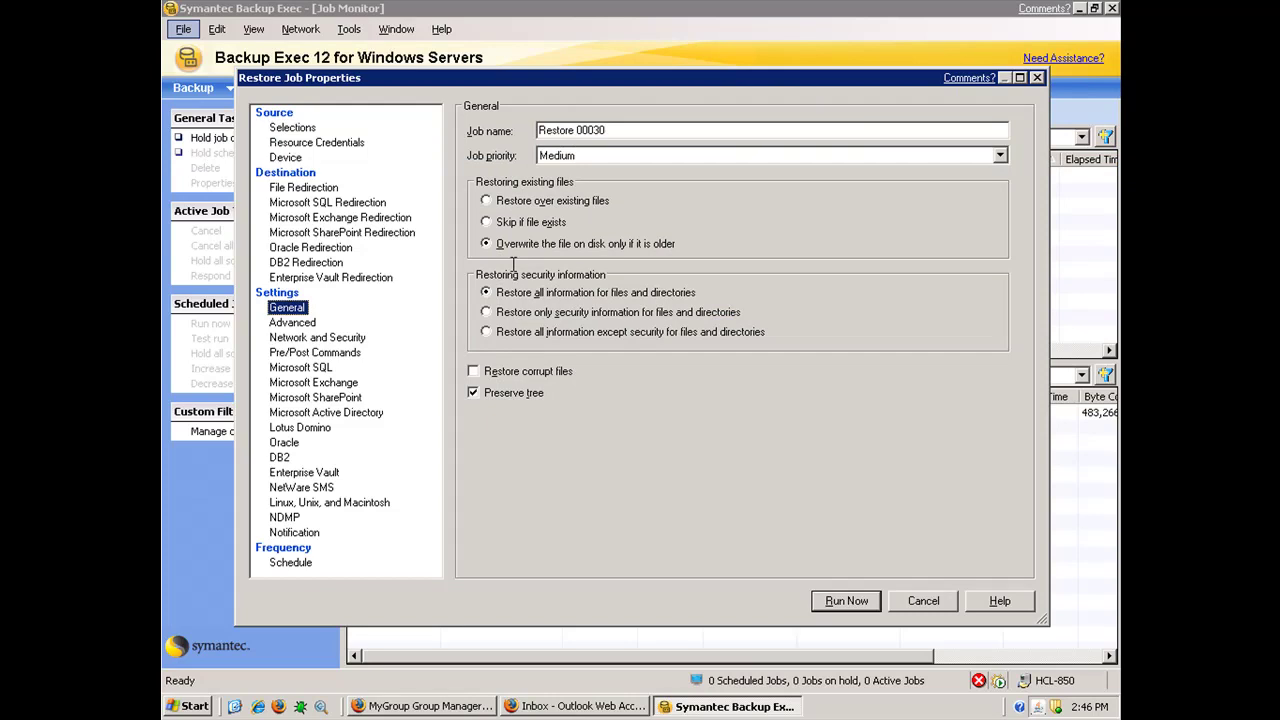
double_click(594, 131)
type("Jan")
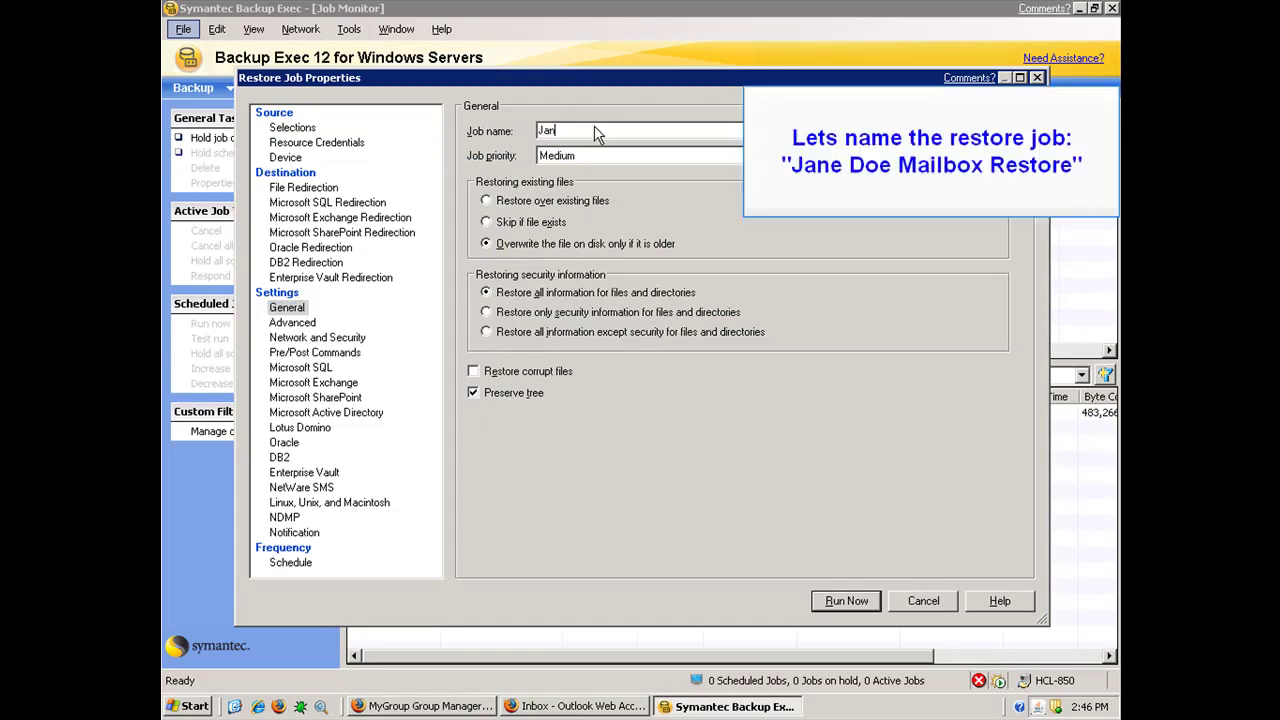
type("e Doe Mailbox Restore")
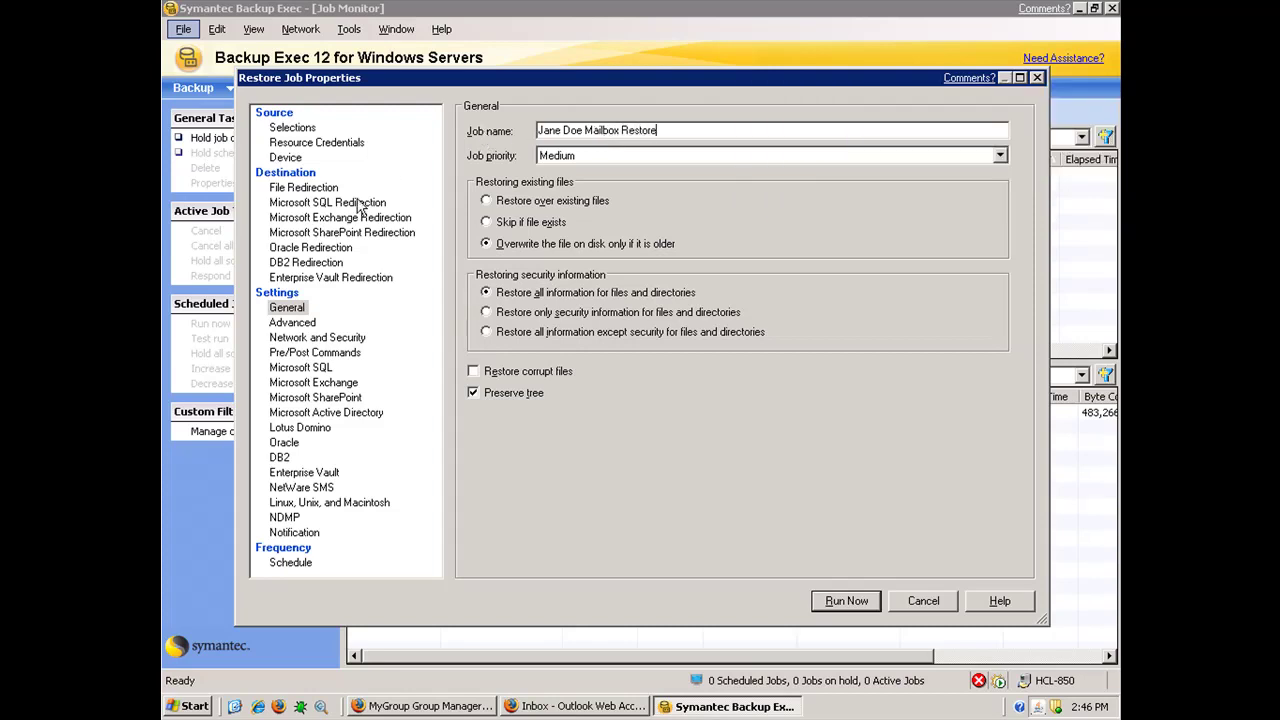
- Set the Microsoft Exchange options to restore over existing messages and folders, and run the restore job immediately
left_click(321, 386)
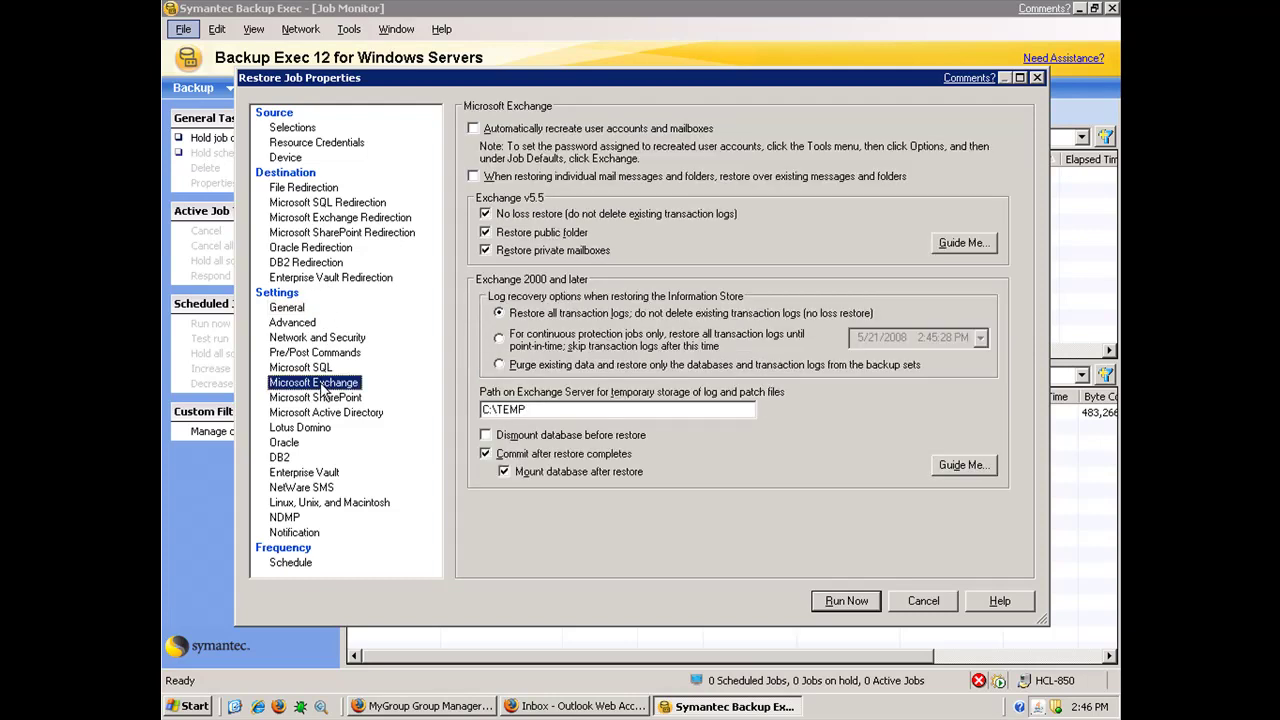
left_click(475, 177)
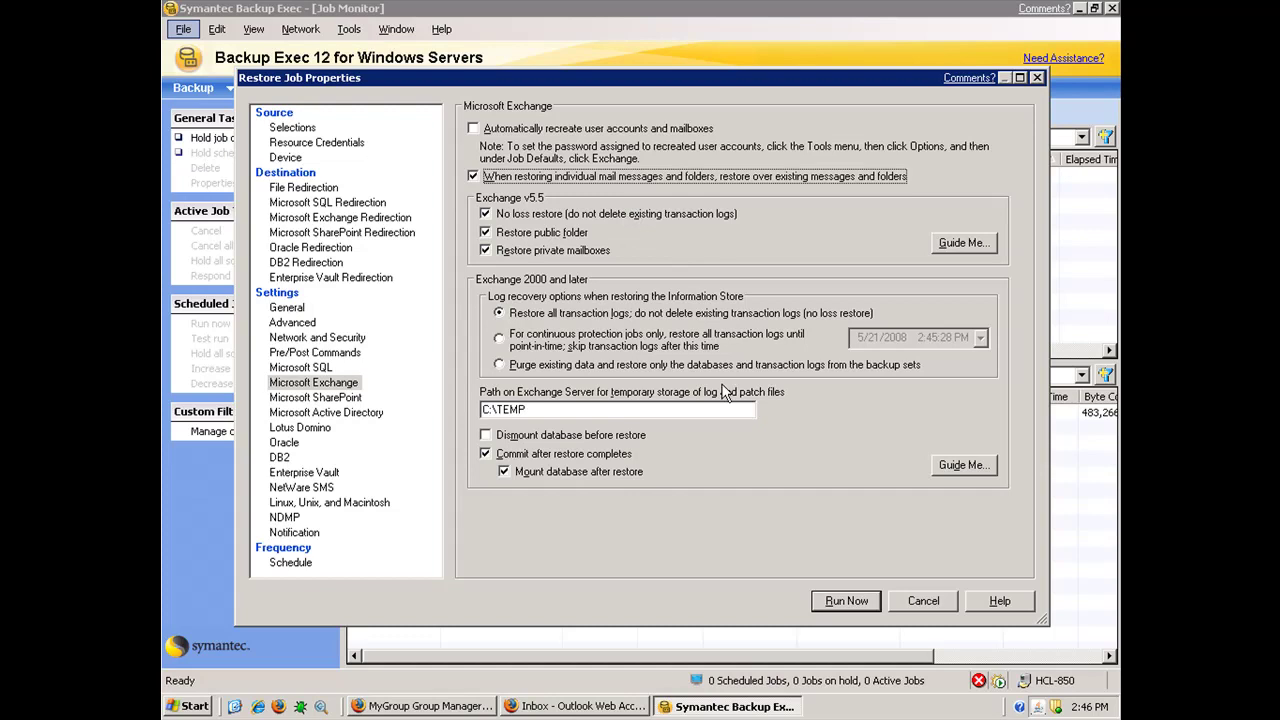
left_click(849, 602)
left_click(843, 675)
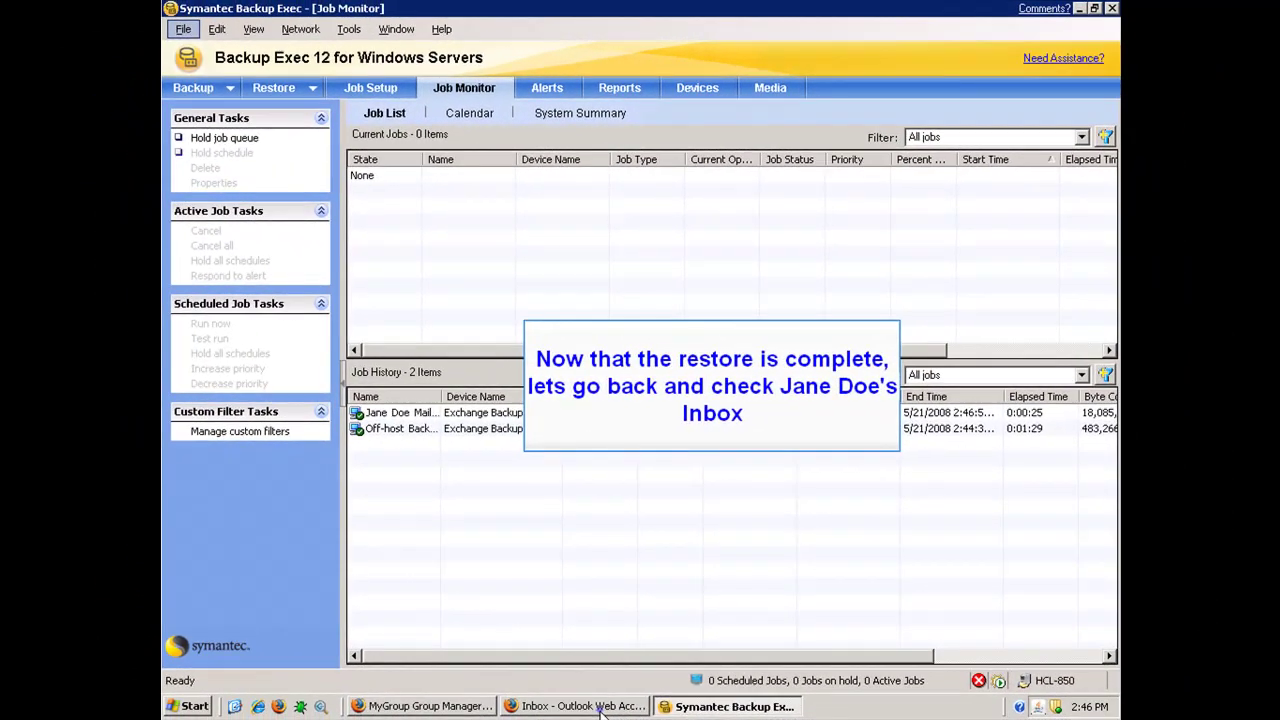
- Check the reloaded Inbox in Outlook Web Access, read the Backup Exec mailbox restore message, and minimize the browser to return to Backup Exec
left_click(722, 707)
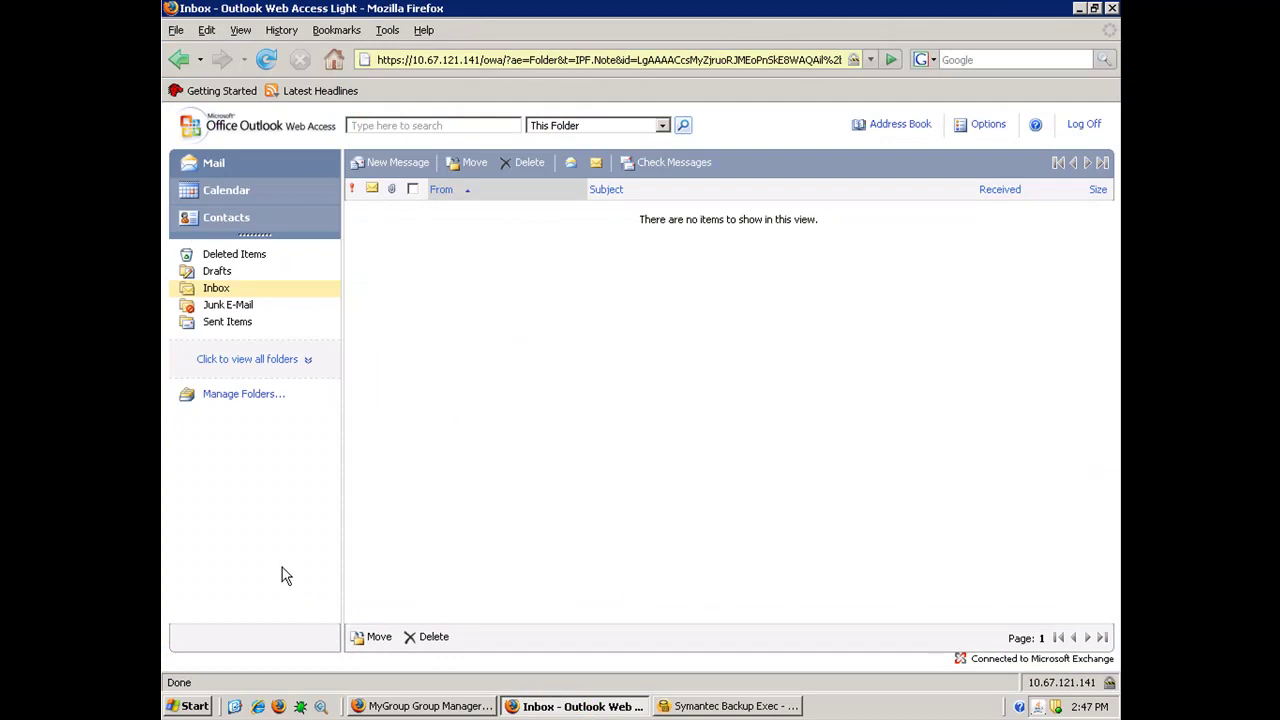
left_click(216, 288)
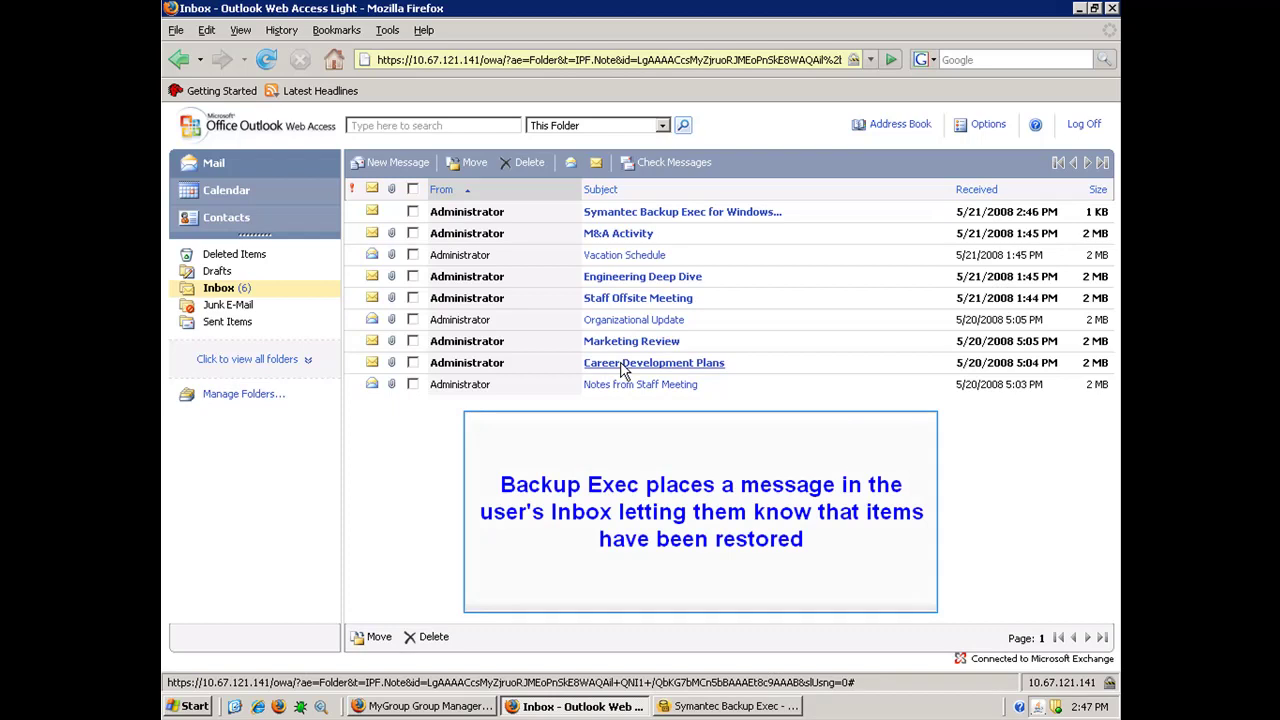
left_click(617, 214)
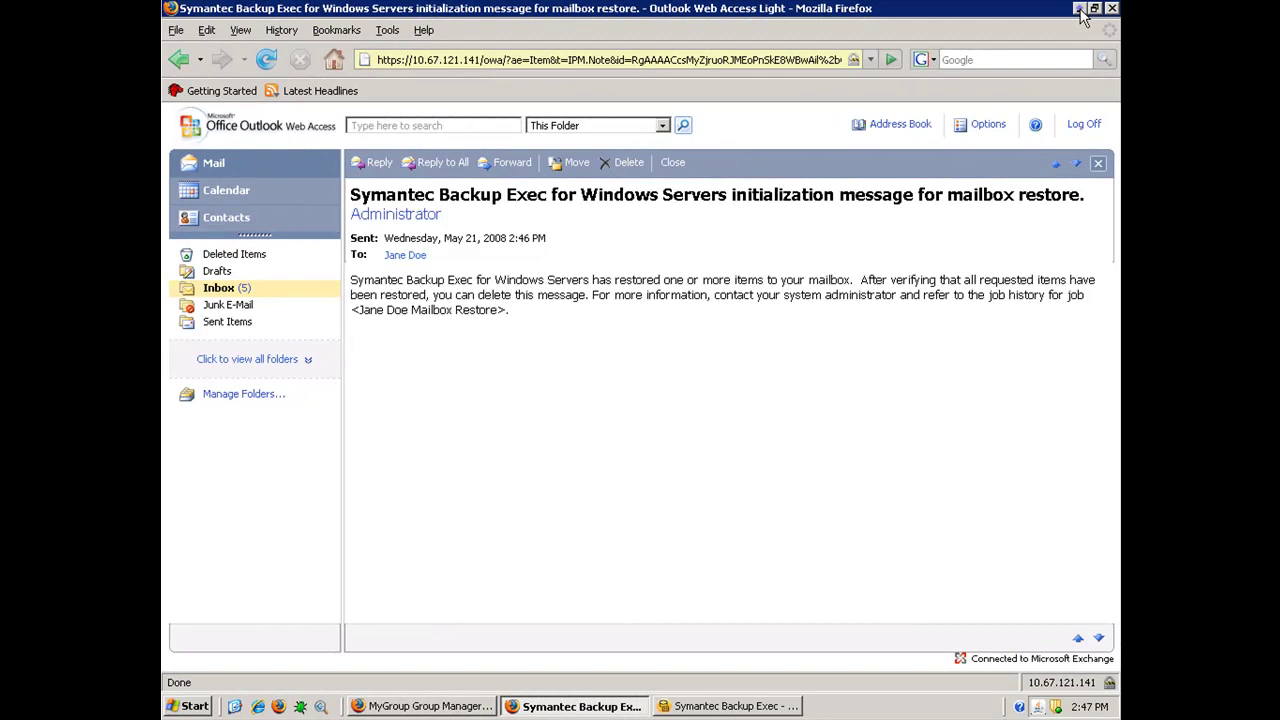
left_click(1079, 9)
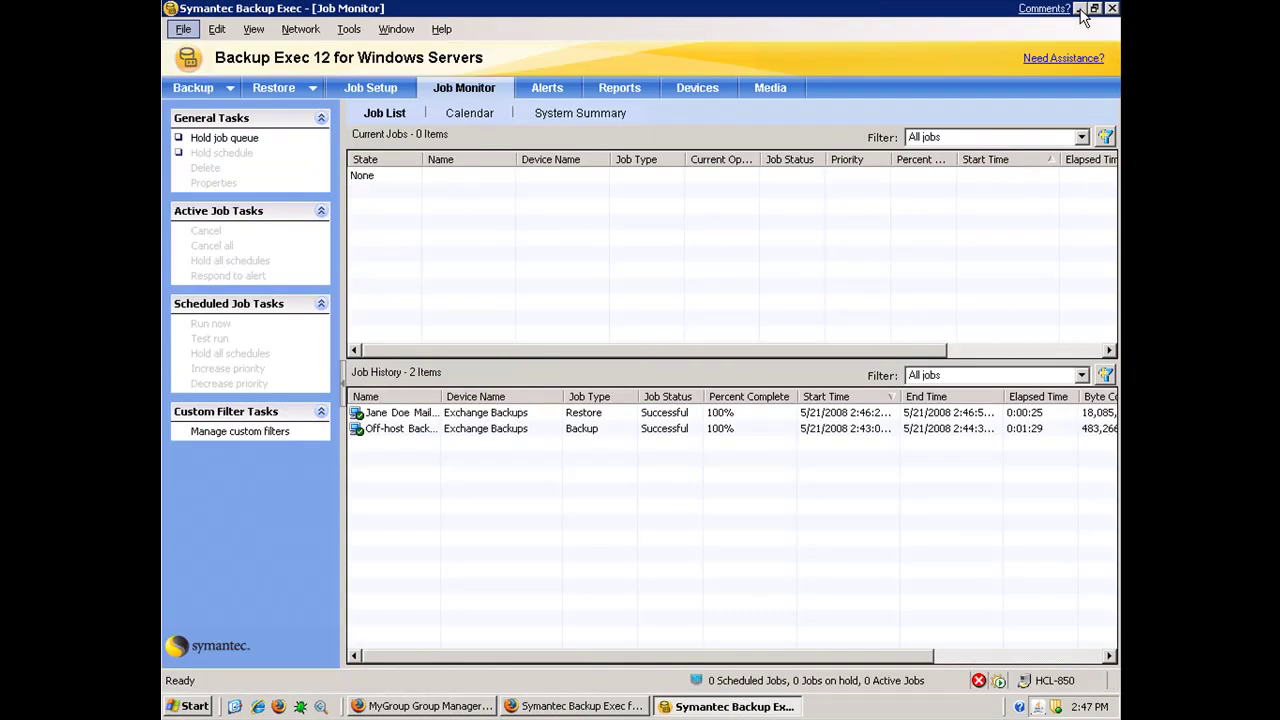